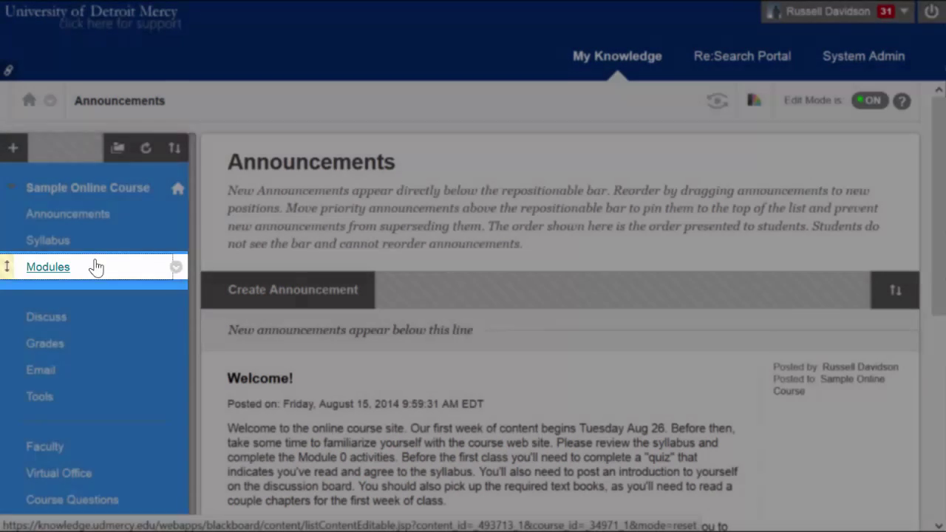
Step: Go to the course's Modules page and open the Module 2 - [MODULE TOPIC] folder
click(48, 266)
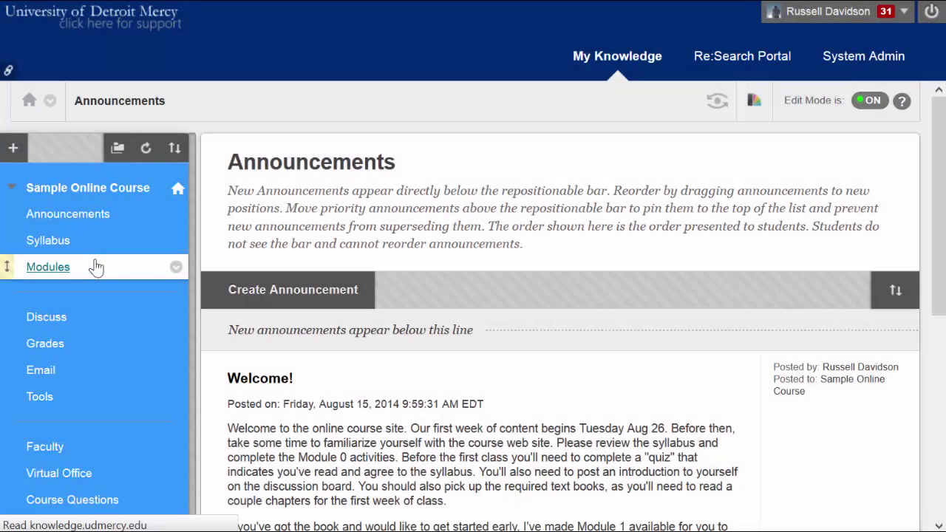
scroll(655, 285, down, 3)
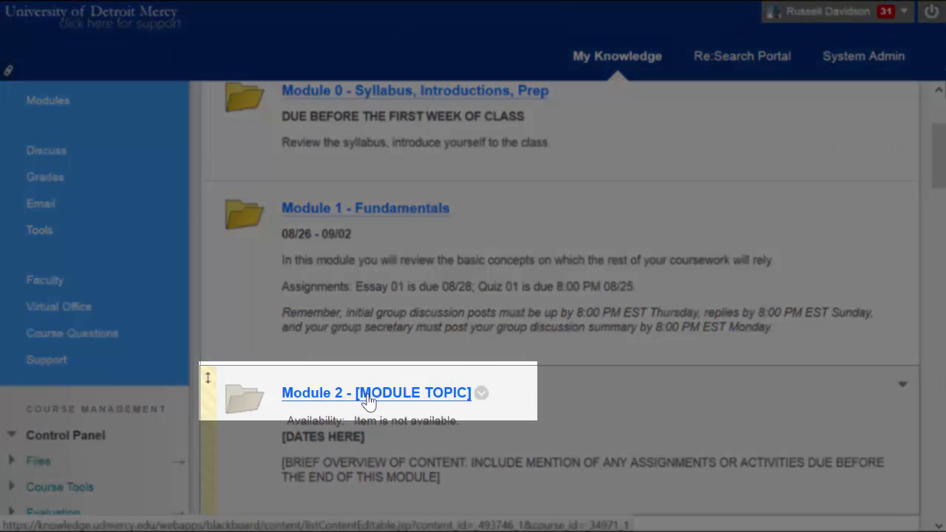
click(366, 395)
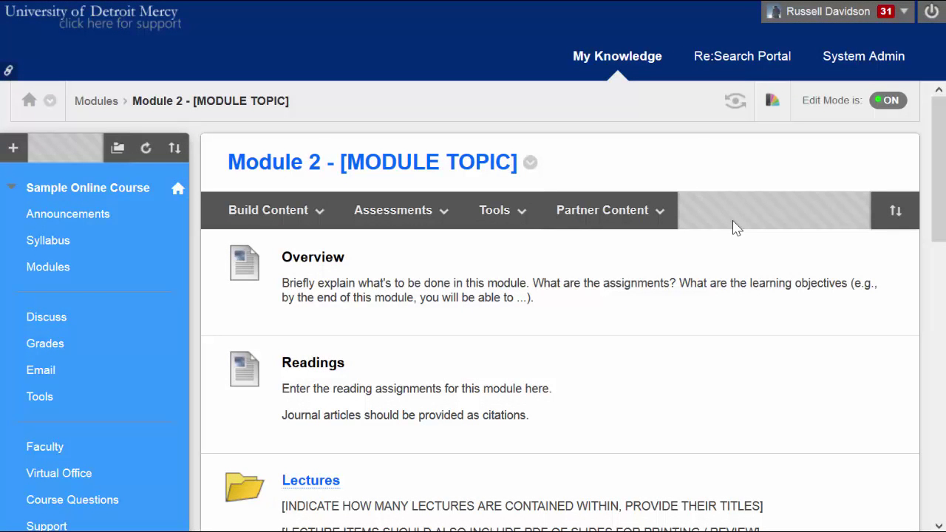
Step: Create a new assignment from Assessments and name it 'Week 2 Reflection'
mouse_move(372, 209)
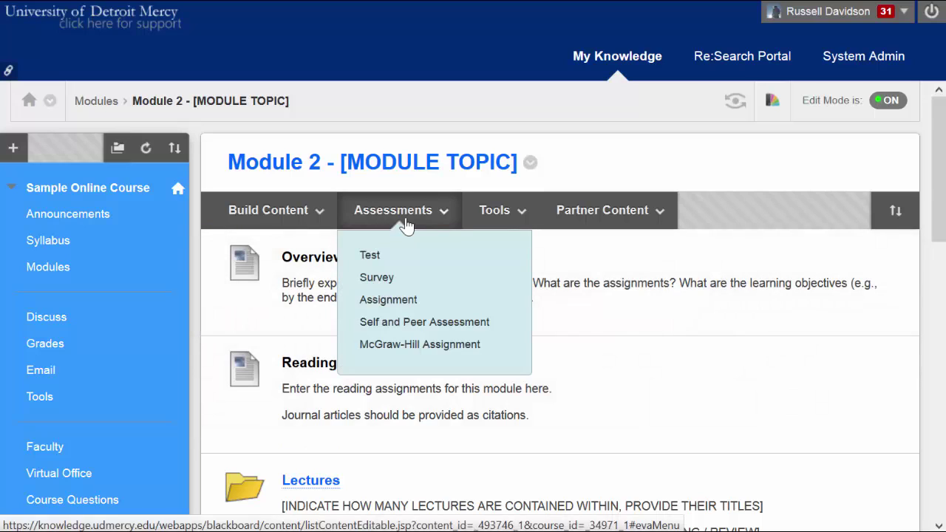
click(398, 308)
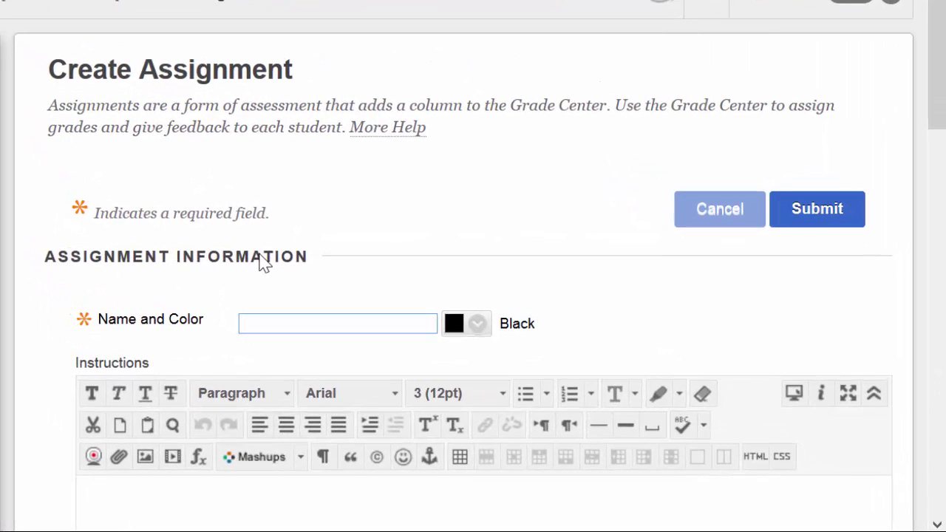
scroll(347, 157, down, 1)
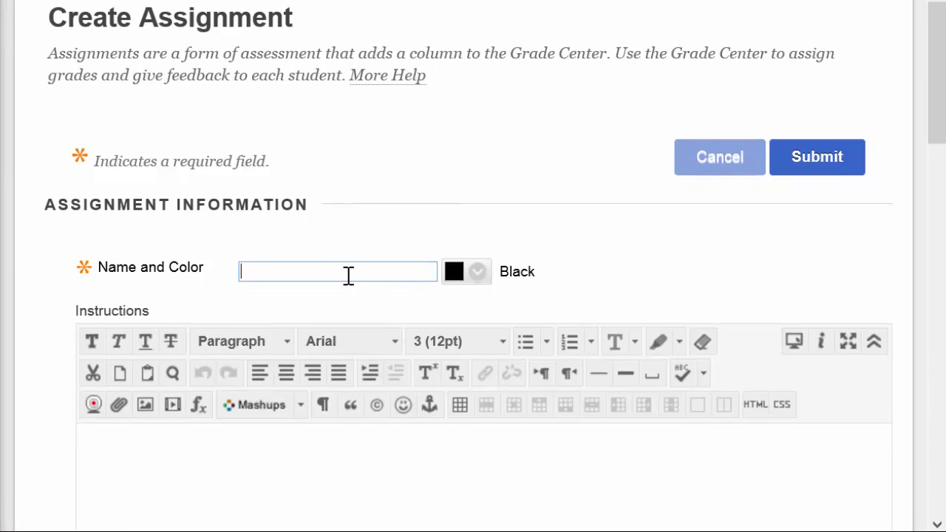
text(We)
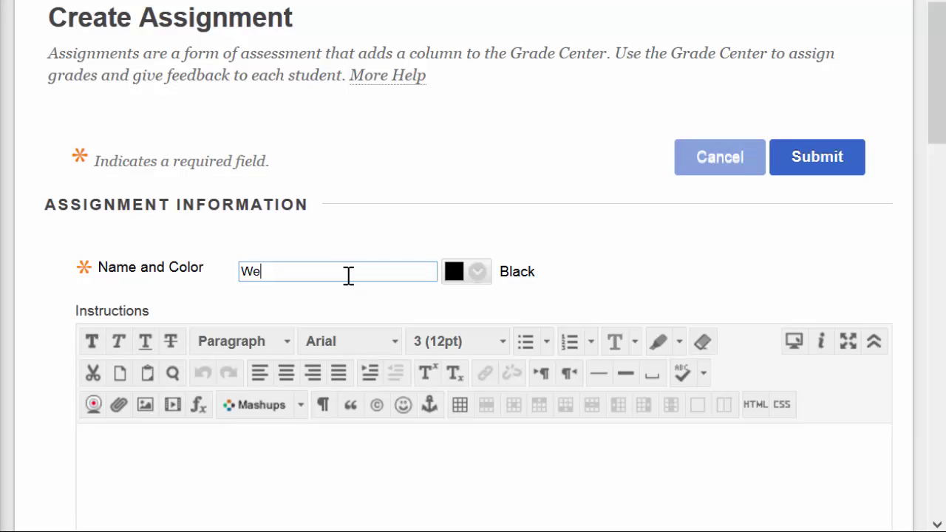
text(ek 2 Reflection)
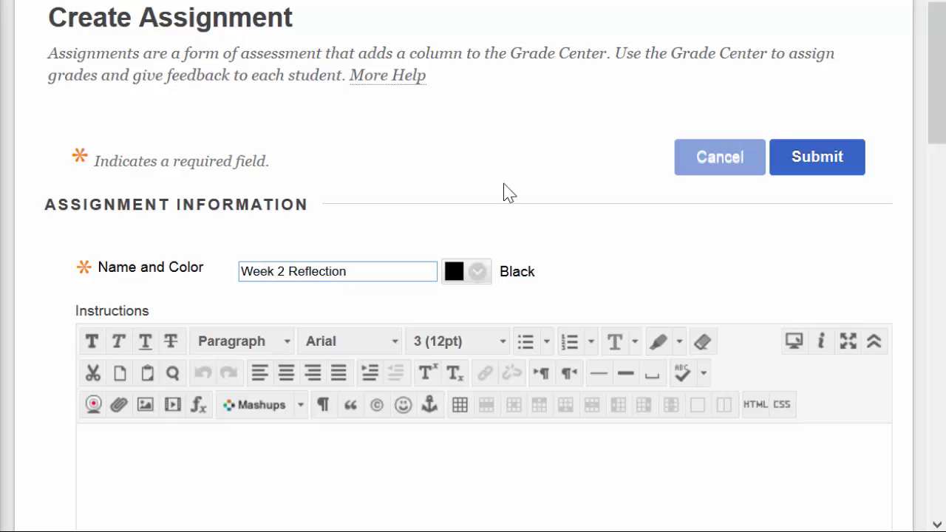
click(414, 235)
scroll(475, 205, down, 1)
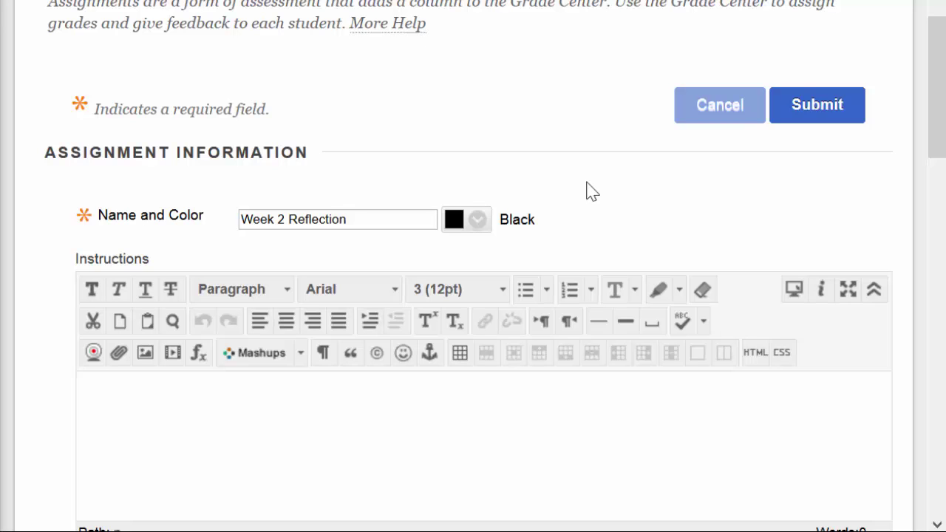
Step: Change the assignment colour value to CC0000 (Dark Hard Red) and apply it
click(477, 222)
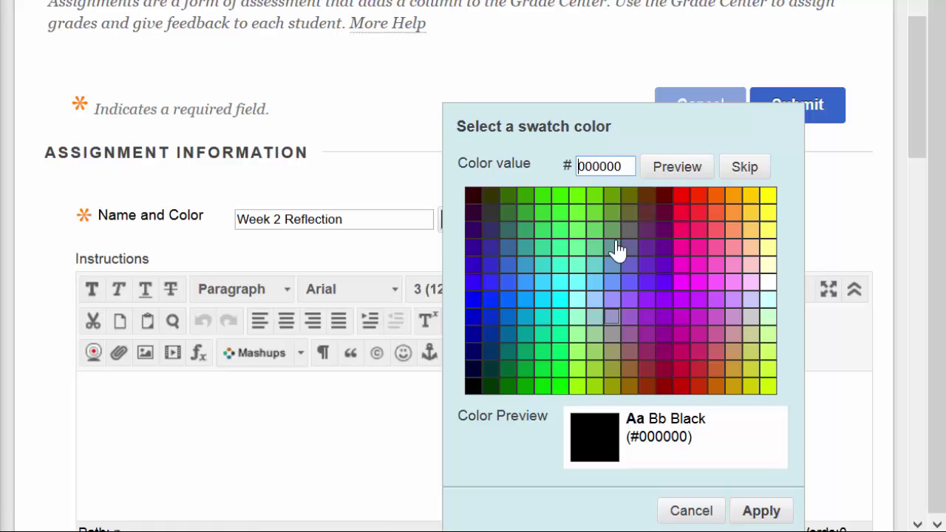
drag(591, 166, 559, 165)
text(C)
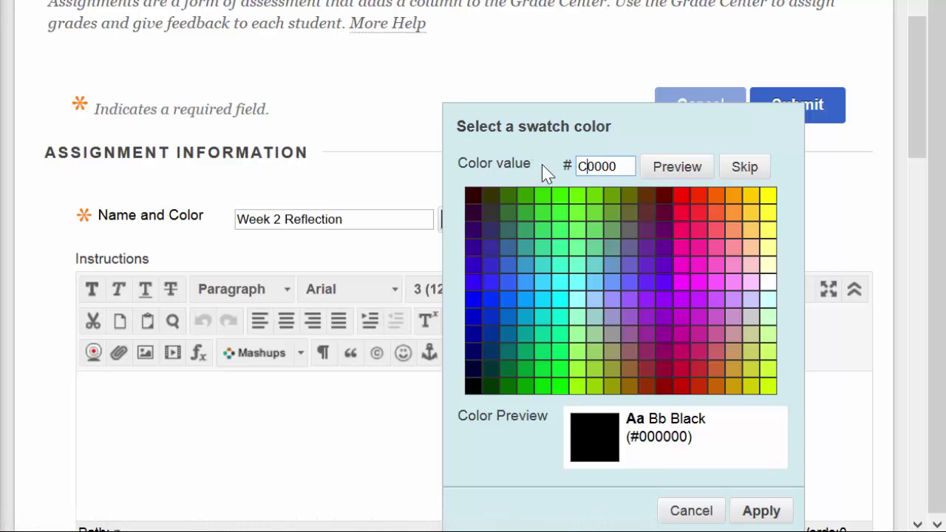
text(C)
click(763, 513)
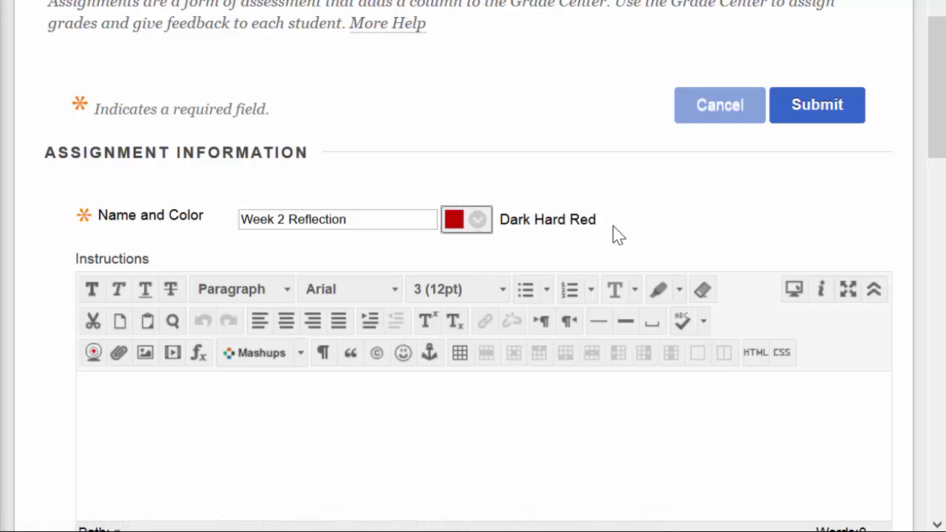
scroll(512, 300, down, 2)
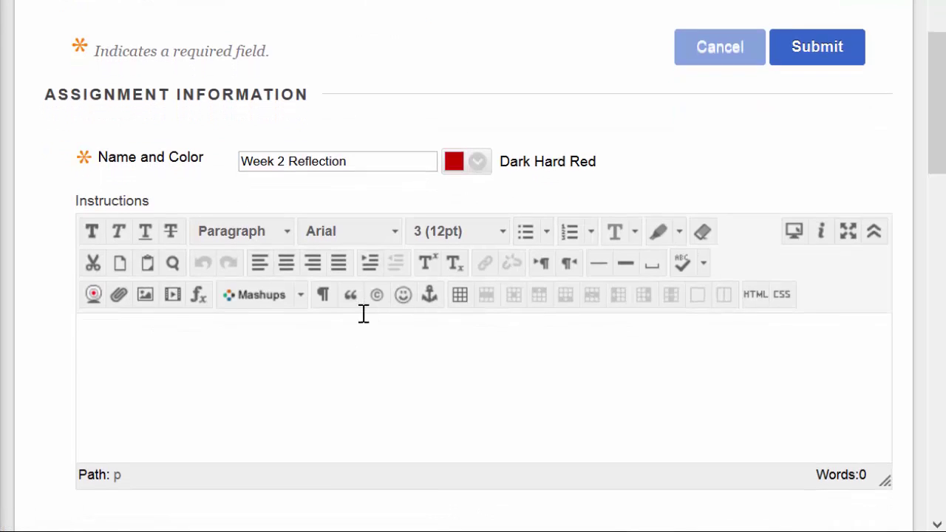
Step: Paste the 93-word lorem ipsum placeholder paragraph into the Instructions editor
scroll(362, 314, down, 1)
click(357, 317)
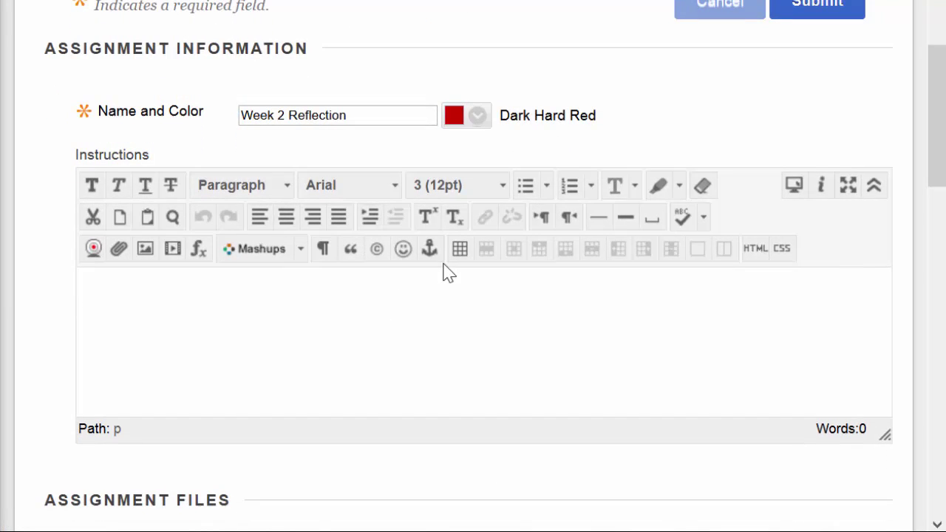
text(Lorem ipsum dolor sit amet, consectetur adipiscing elit. Aenean tempor neque nec leo consectetur, eget maximus nunc lacinia. Fusce accumsan vel massa aliquam vulputate. Mauris ligula mauris, volutpat vel neque sit amet, bibendum varius risus. Donec ultricies magna a felis sollicitudin, eu ultrices risus maximus. In at convallis purus. Etiam sodales nec augue a feugiat. Integer vitae neque et tortor tempus faucibus. Aenean gravida aliquet neque, sed feugiat sapien malesuada vestibulum. Aliquam erat volutpat. Duis nunc erat, eleifend a tincidunt sed, viverra a augue. Praesent et augue bibendum, hendrerit ante eget, malesuada leo.)
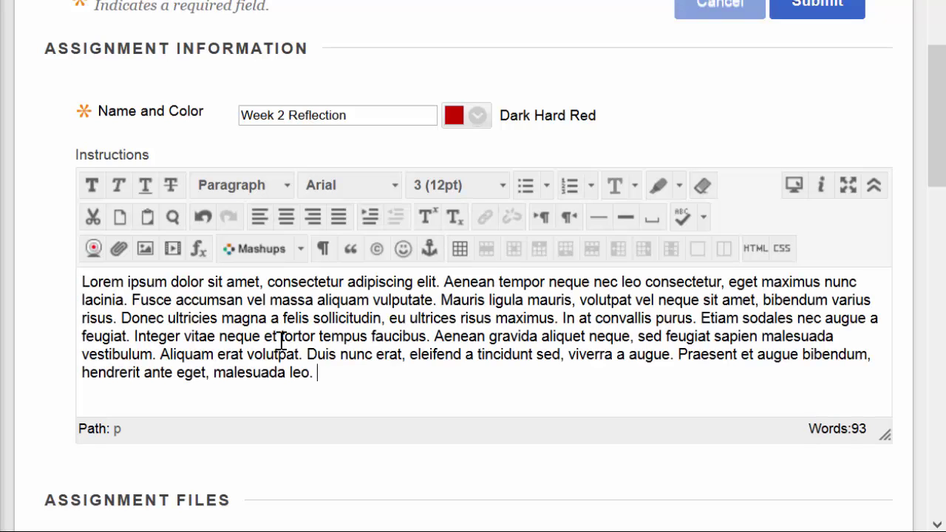
scroll(461, 465, down, 5)
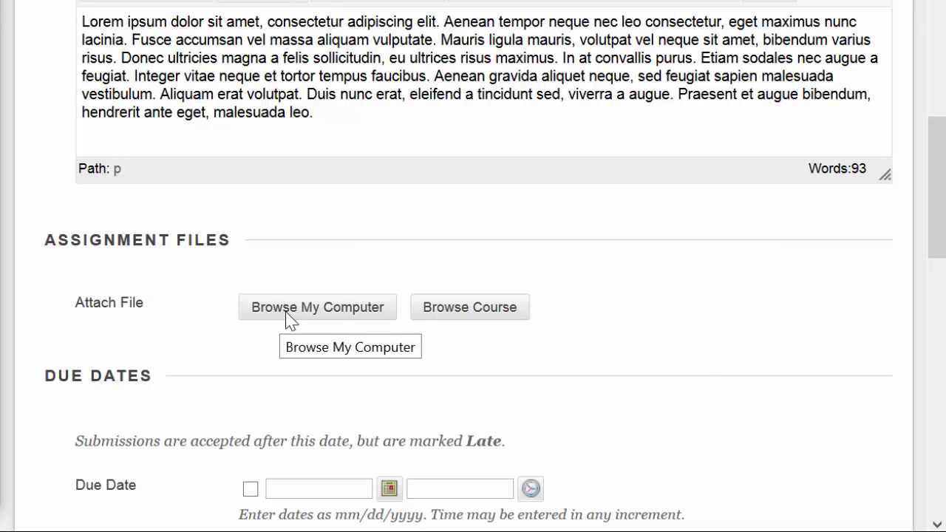
Step: Enable the Due Date, filling in 09/16/2014 at 11:59 PM
scroll(703, 372, down, 3)
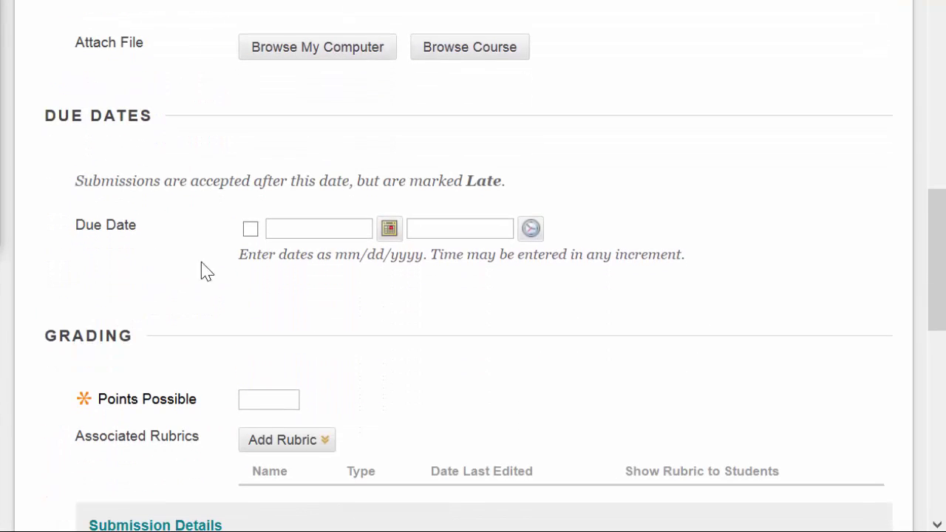
click(250, 229)
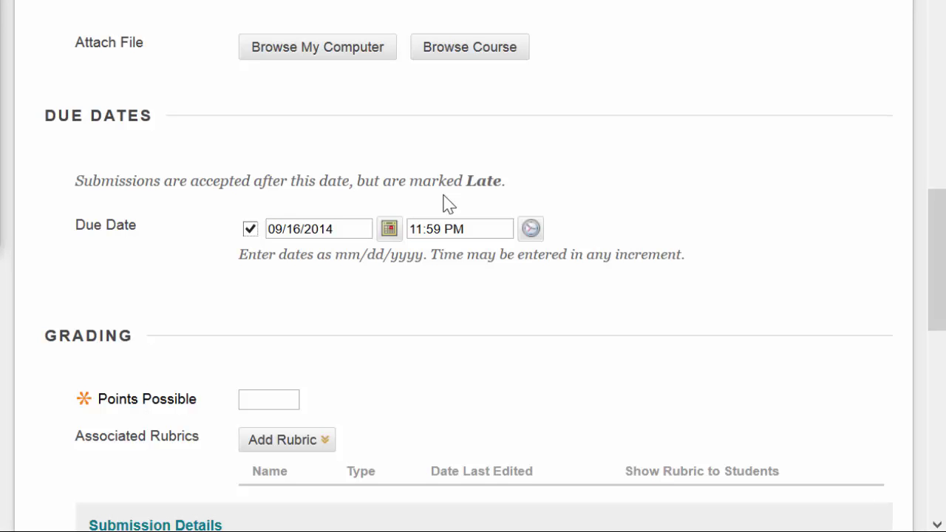
scroll(652, 274, down, 2)
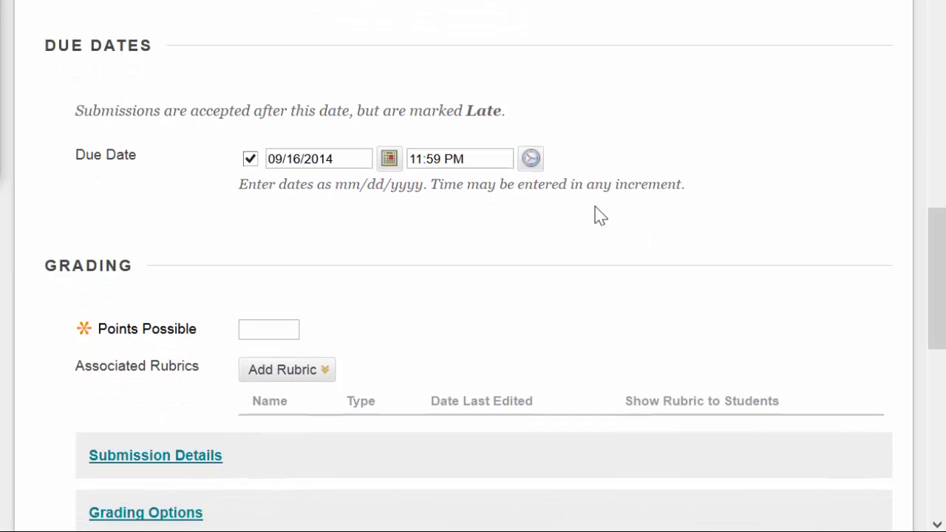
scroll(600, 216, down, 1)
Step: Enter 10 in Points Possible
click(252, 295)
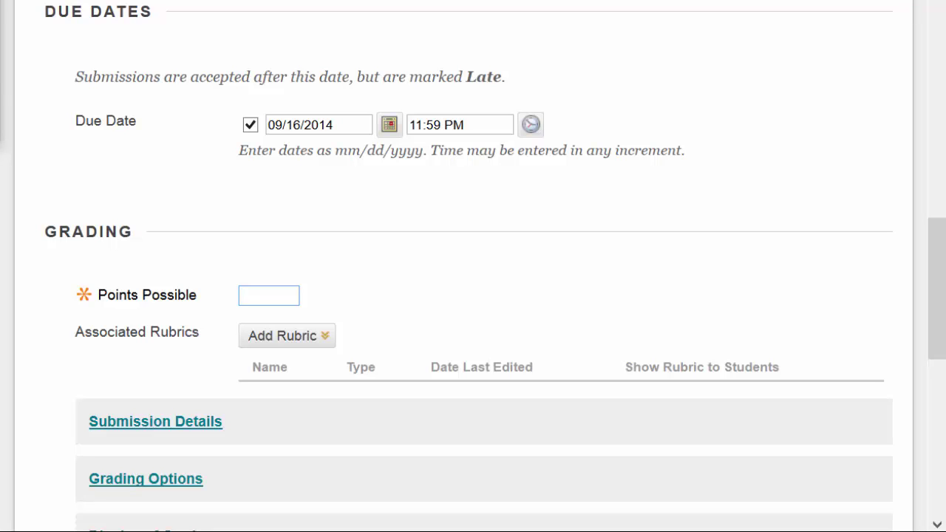
text(10)
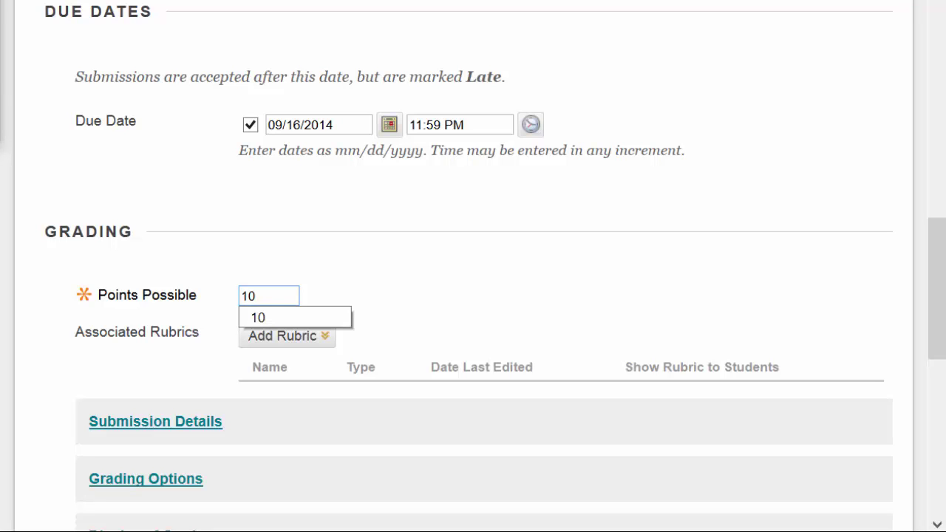
click(536, 247)
scroll(536, 246, down, 1)
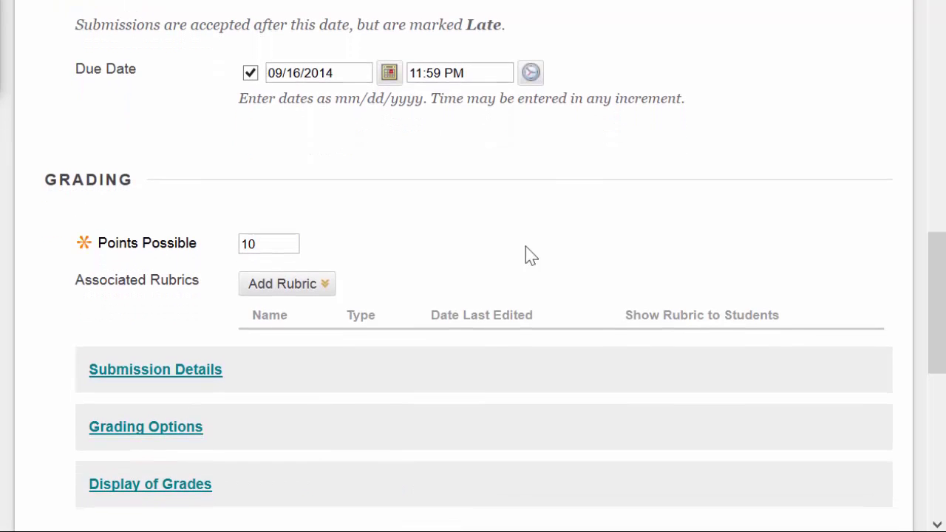
Step: Look through the Add Rubric options twice and close them without adding a rubric
click(284, 285)
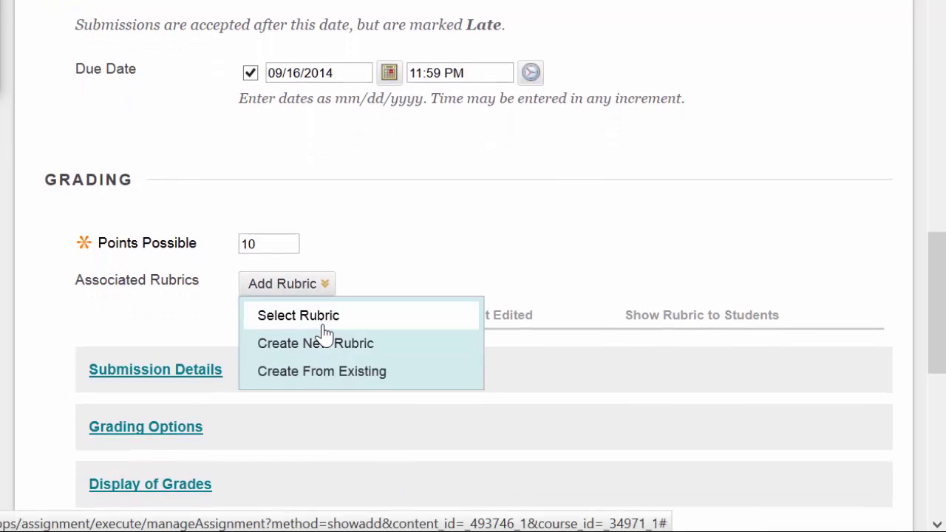
click(329, 373)
click(287, 284)
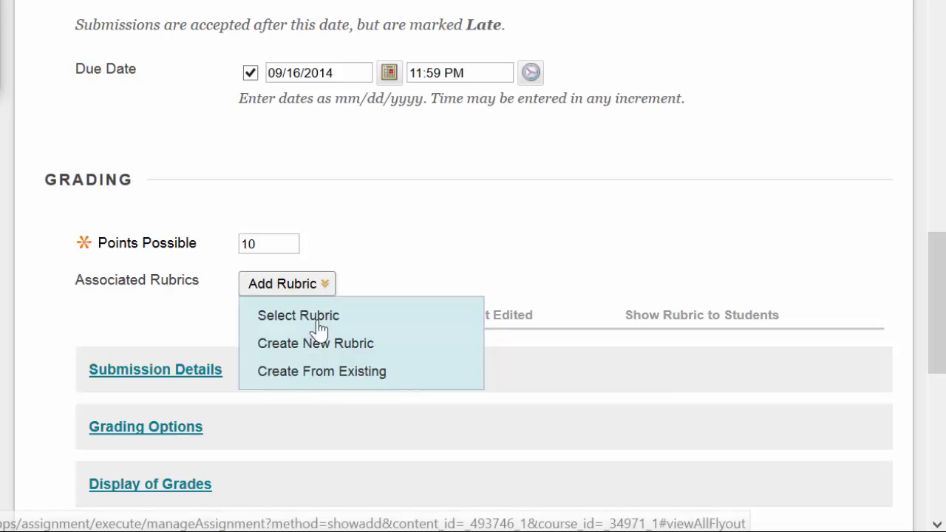
click(368, 363)
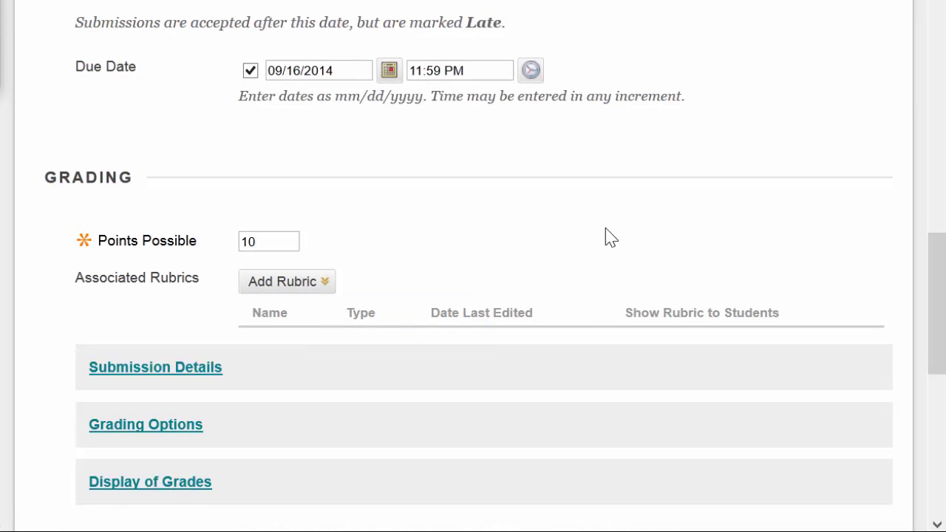
scroll(591, 229, down, 2)
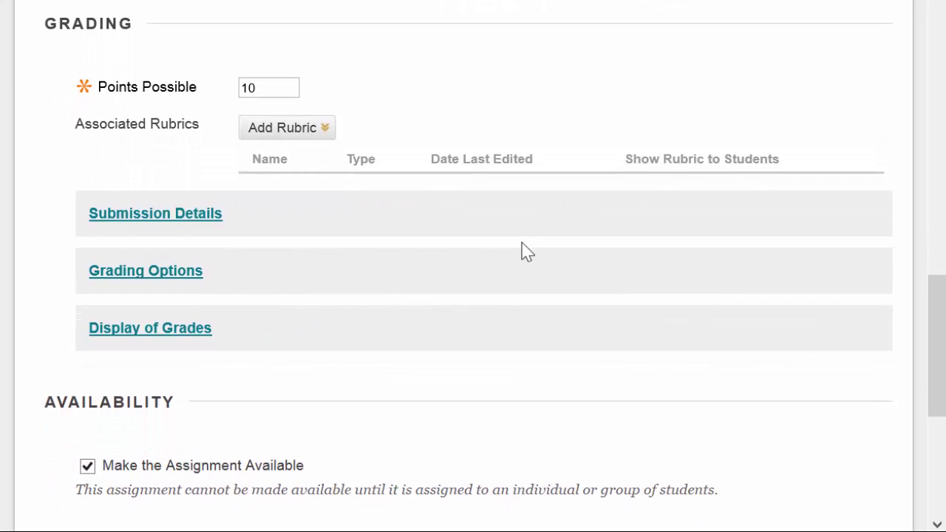
click(175, 228)
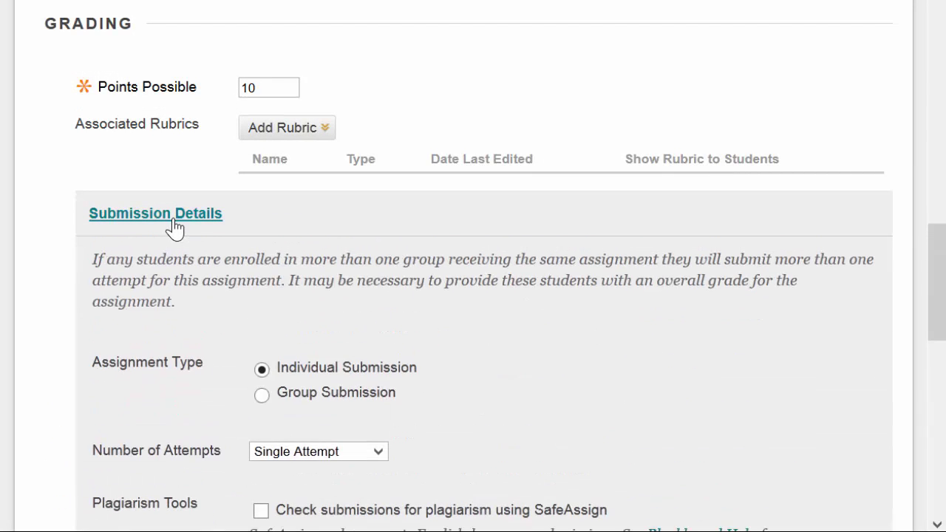
scroll(512, 195, down, 1)
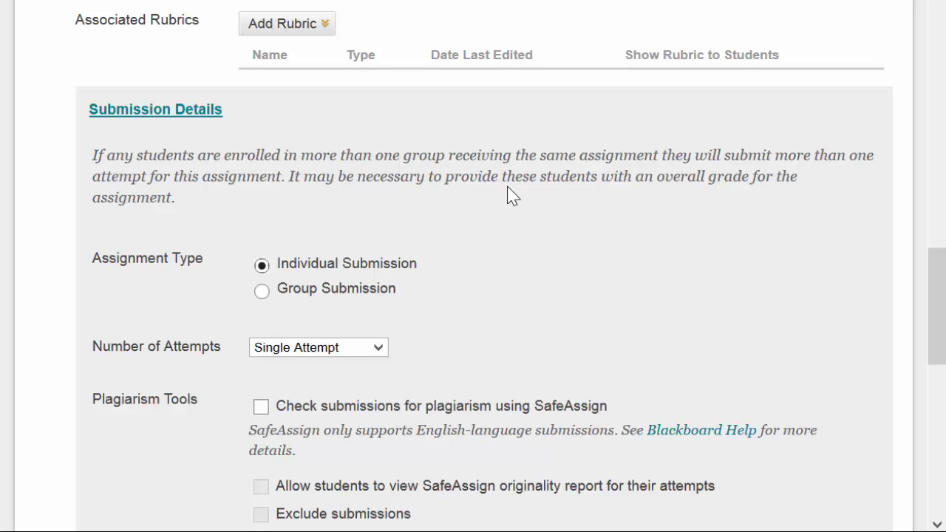
scroll(509, 256, down, 3)
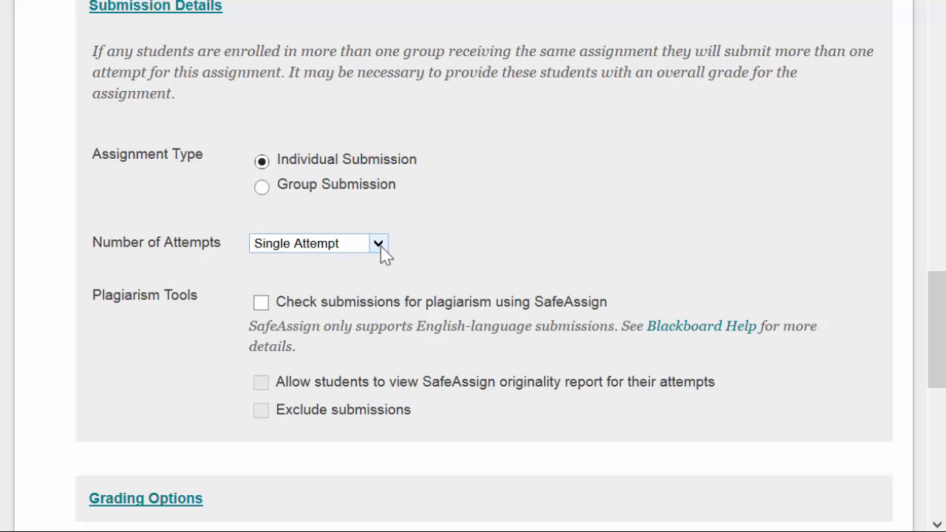
Step: Switch Number of Attempts from Multiple (maximum 3) to Unlimited Attempts and confirm
click(384, 253)
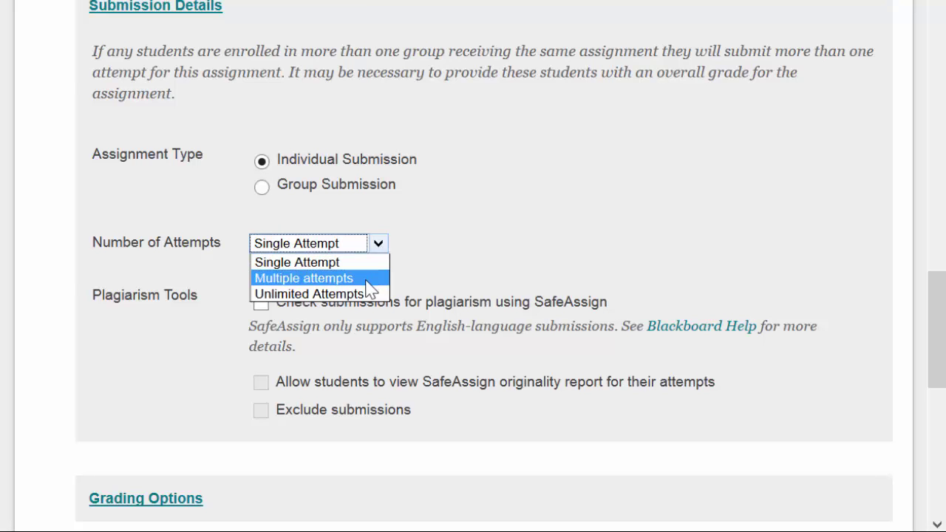
click(370, 279)
click(269, 297)
text(3)
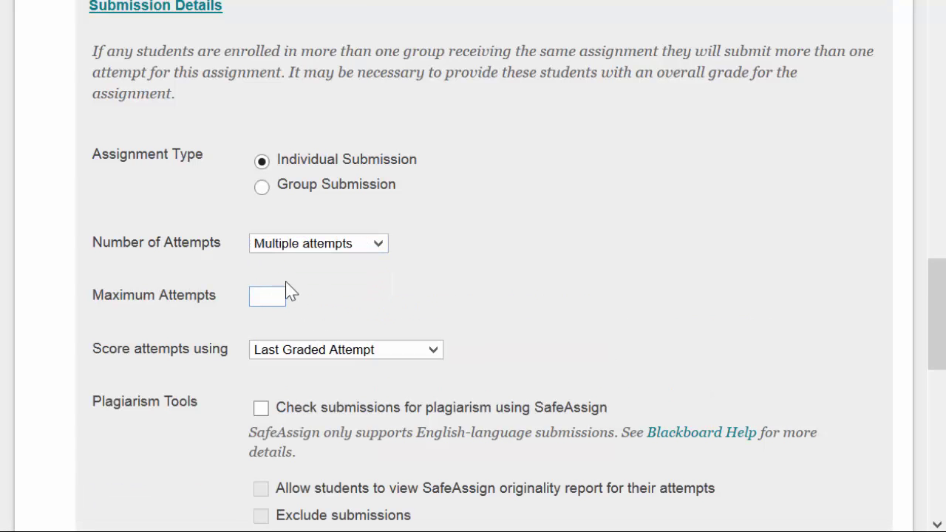
click(378, 248)
click(343, 294)
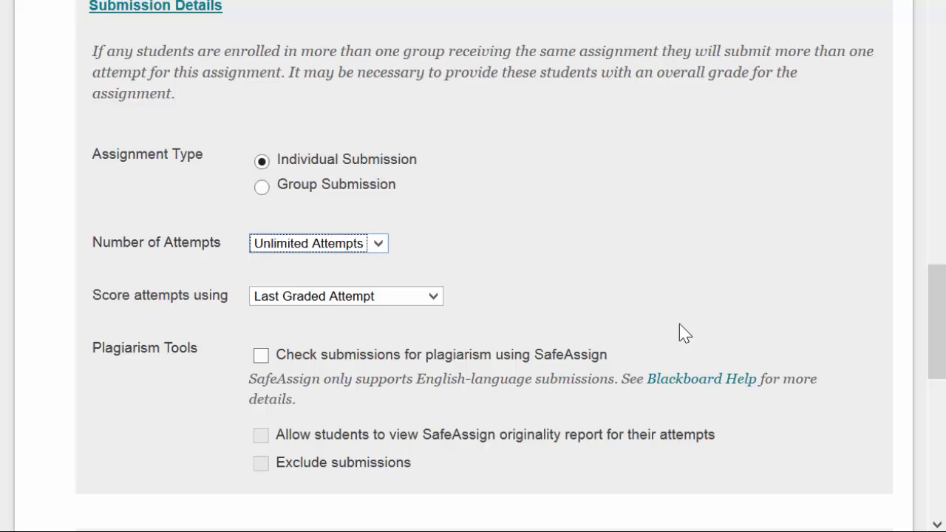
click(683, 332)
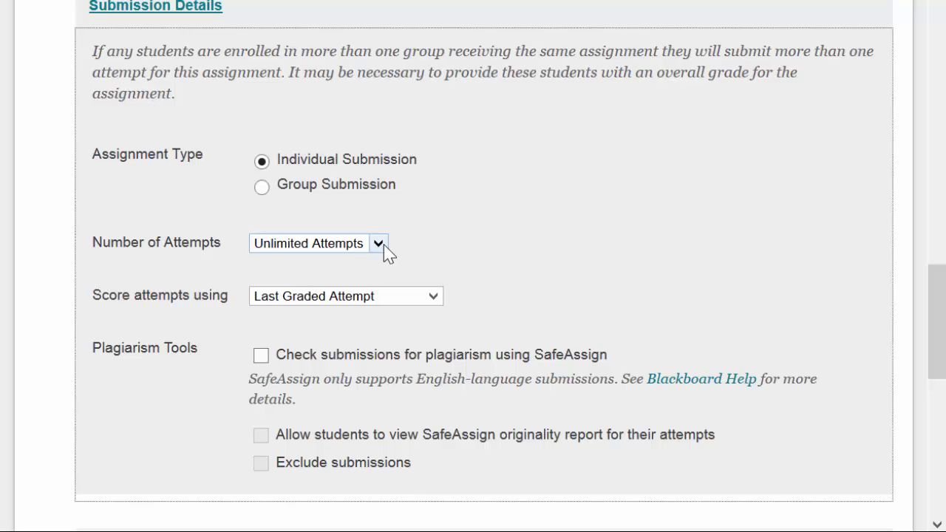
scroll(534, 264, down, 2)
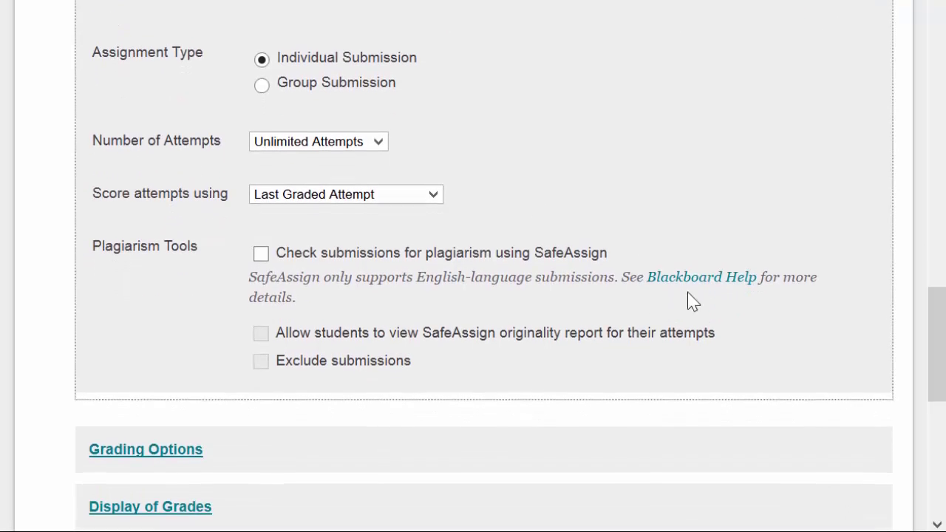
click(433, 196)
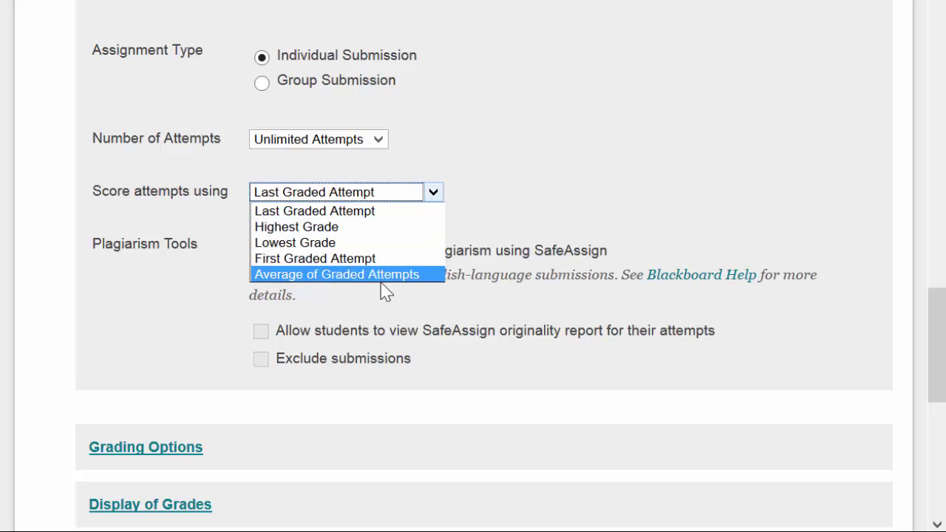
click(623, 196)
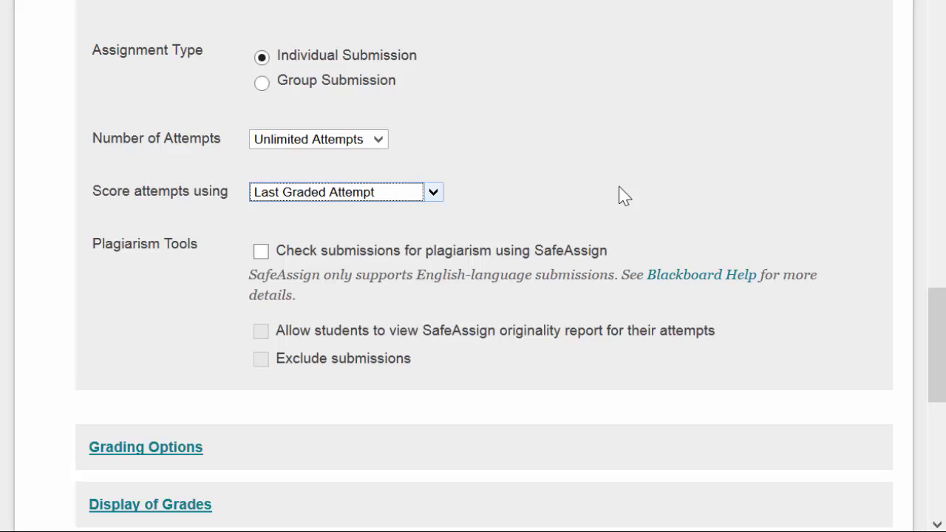
click(433, 197)
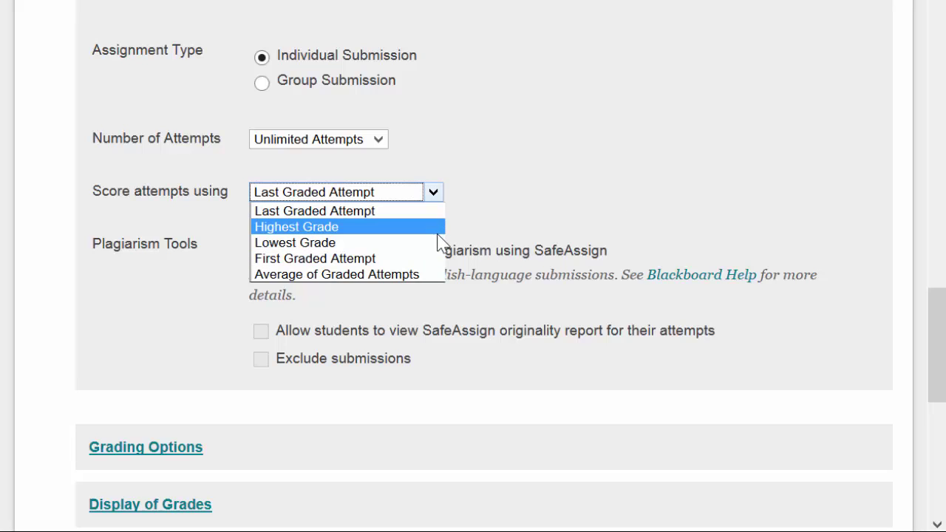
click(419, 277)
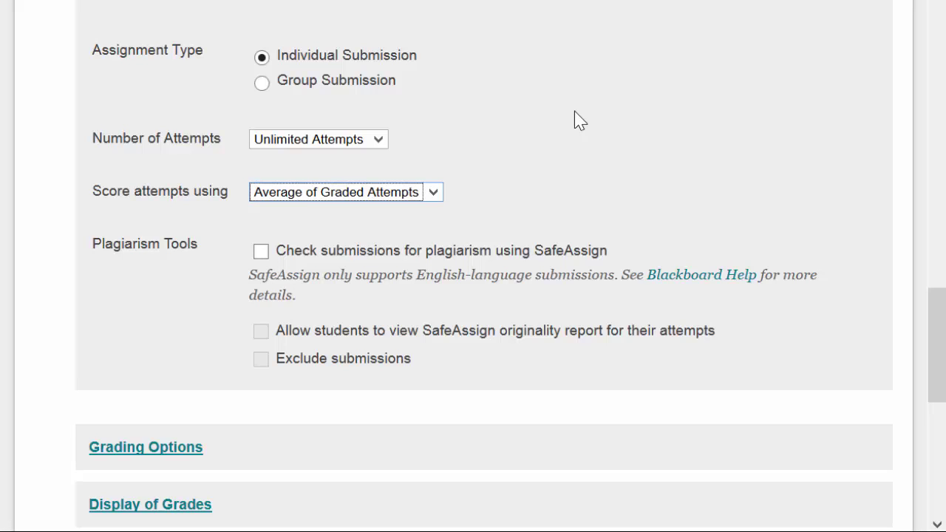
click(431, 197)
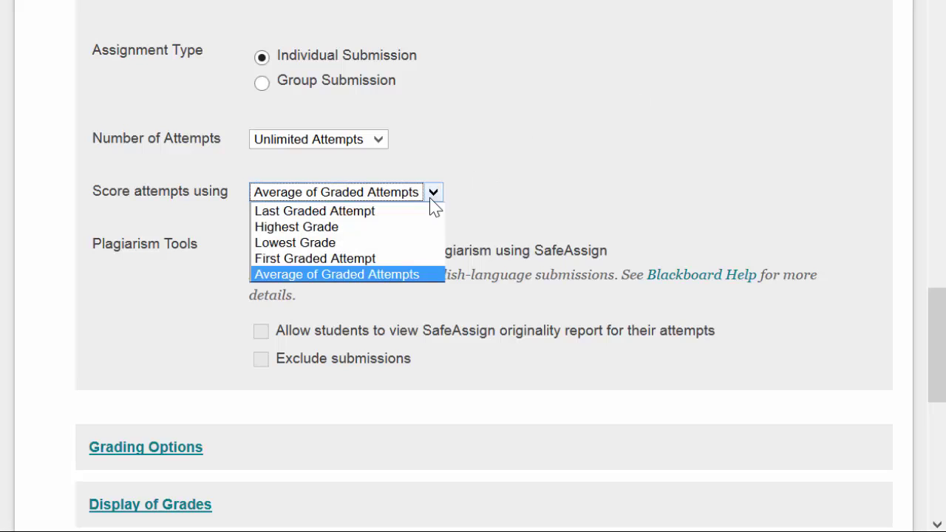
click(413, 212)
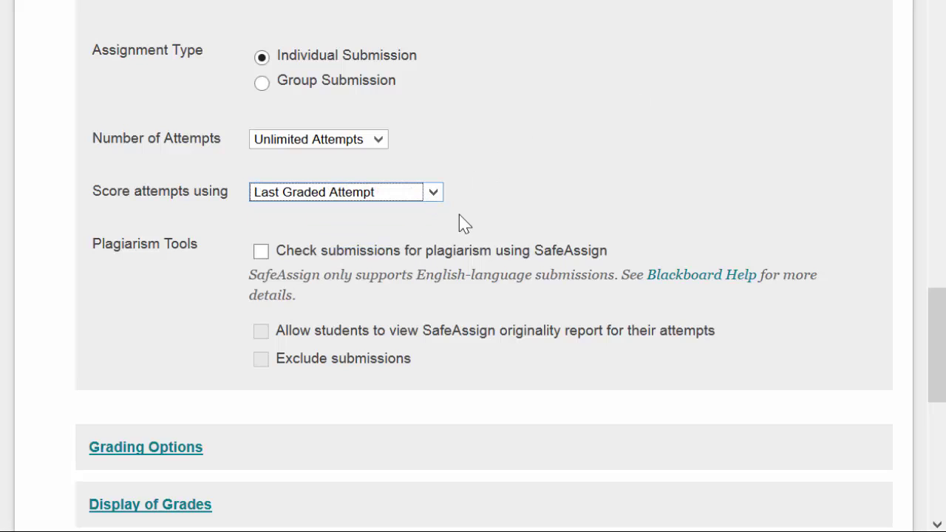
Step: Keep the scoring setting and tick 'Check submissions for plagiarism using SafeAssign'
click(729, 201)
scroll(728, 196, down, 1)
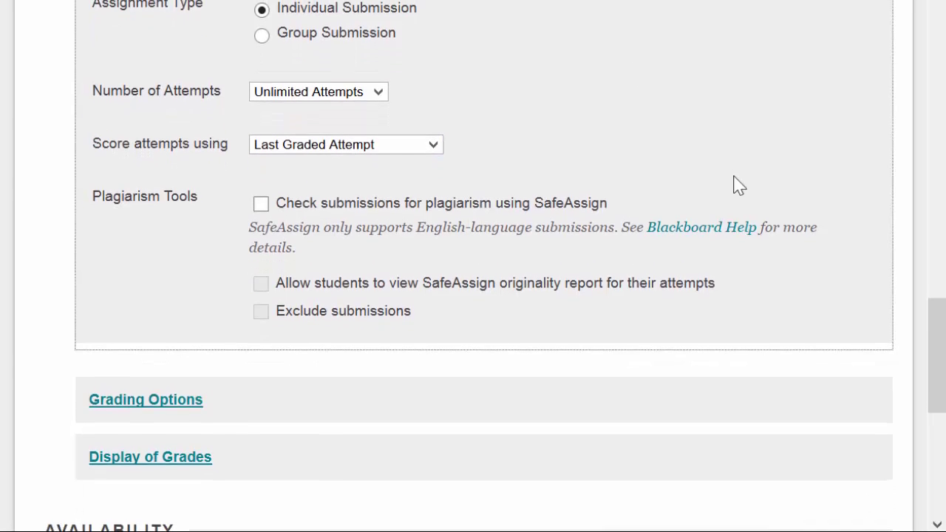
scroll(661, 220, up, 2)
scroll(661, 222, up, 1)
scroll(661, 222, down, 1)
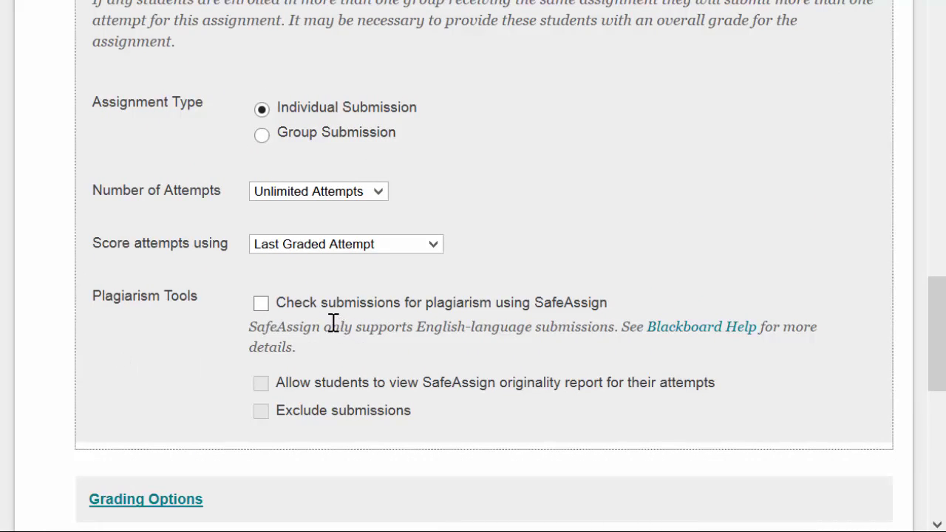
click(263, 308)
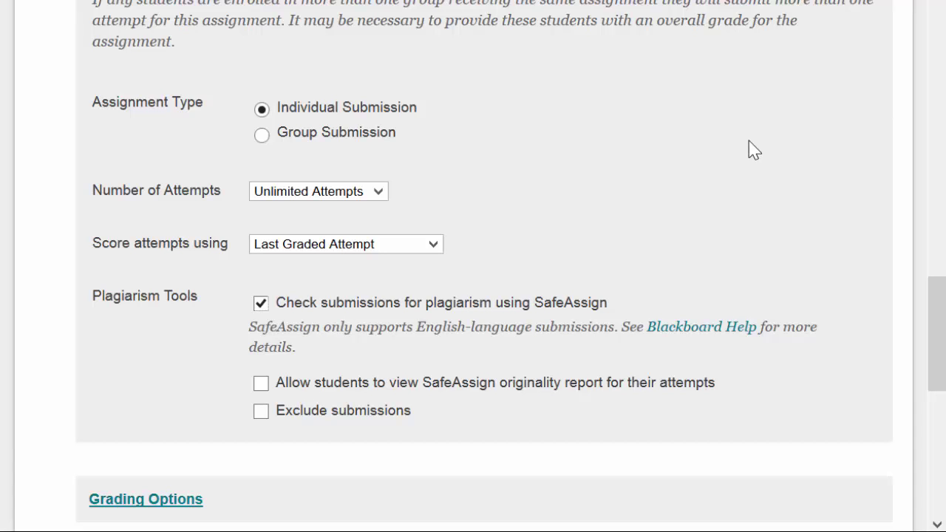
Step: Toggle the SafeAssign originality-report and exclude-submissions options on and off, leaving both cleared
scroll(658, 178, down, 1)
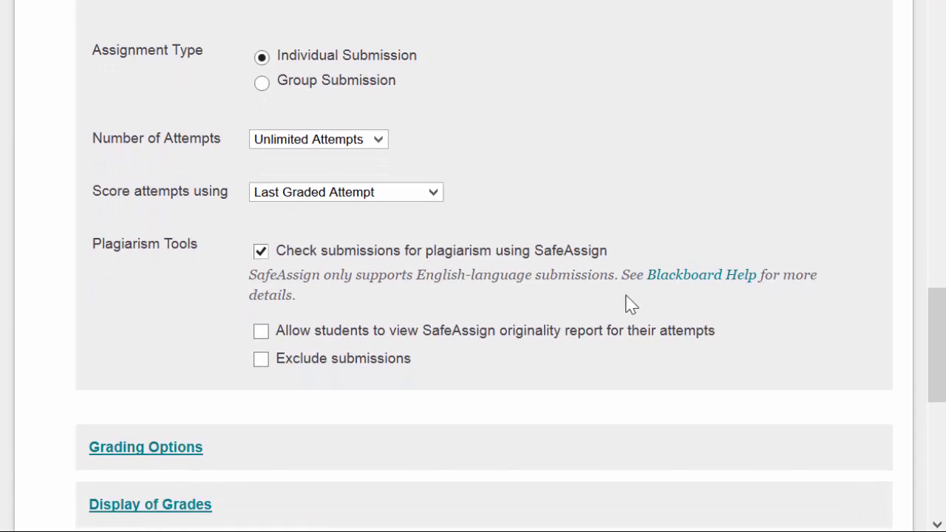
click(260, 331)
click(261, 331)
click(260, 360)
click(261, 331)
click(262, 362)
click(261, 332)
Step: Untick the SafeAssign checkbox to switch plagiarism checking back off
click(261, 252)
scroll(187, 228, up, 2)
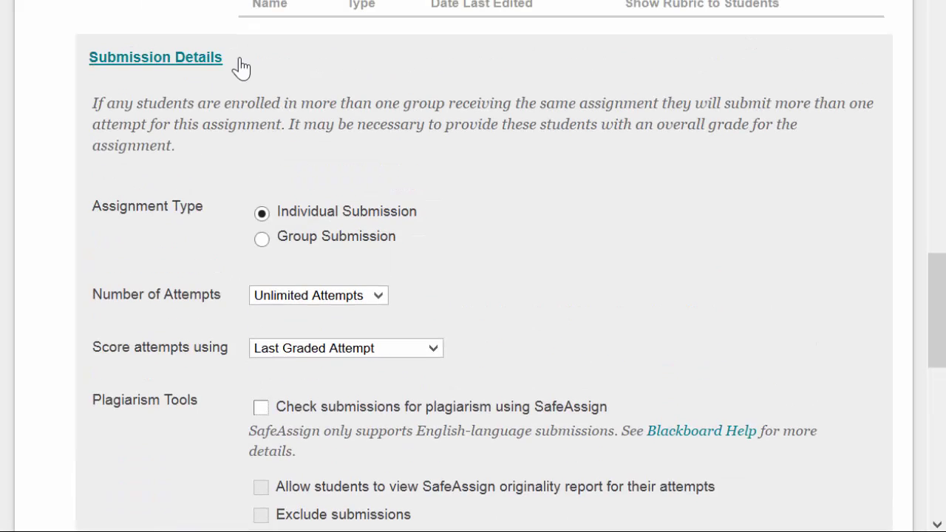
scroll(358, 196, down, 1)
scroll(274, 80, down, 1)
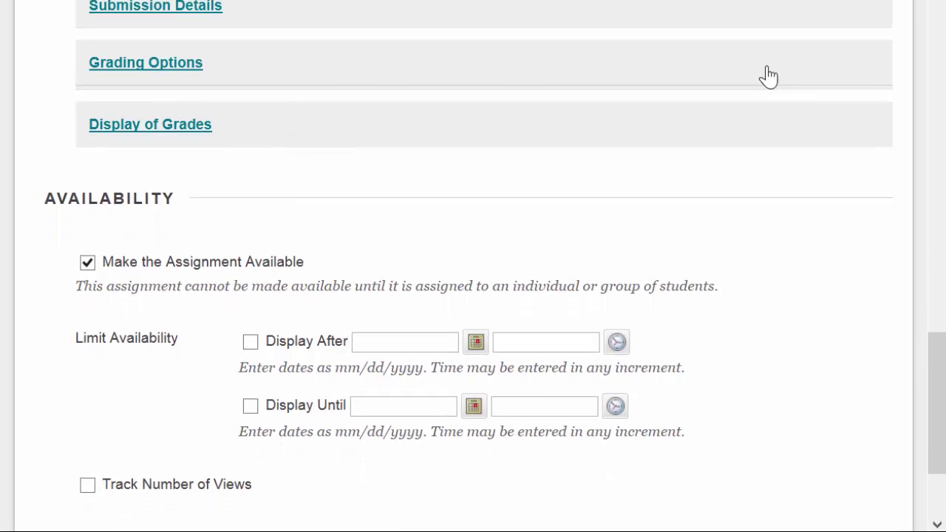
click(884, 78)
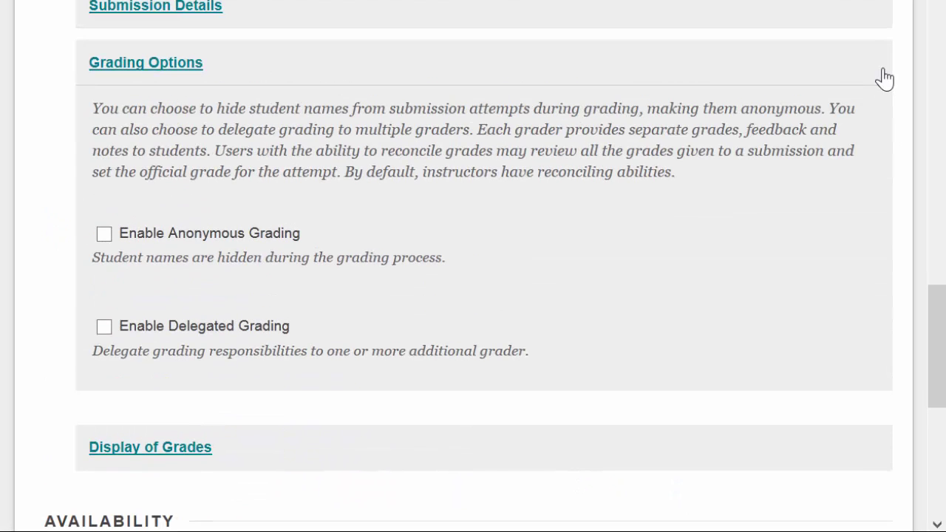
click(104, 235)
click(103, 235)
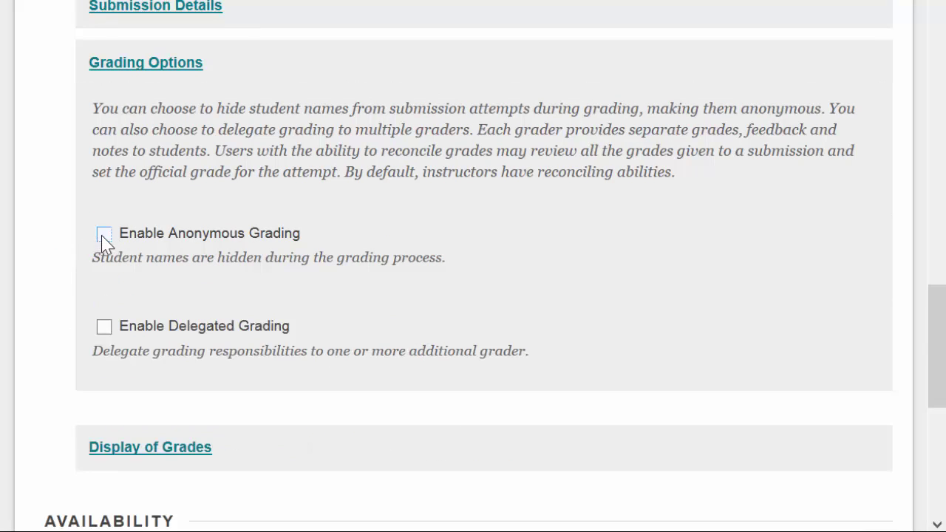
click(103, 326)
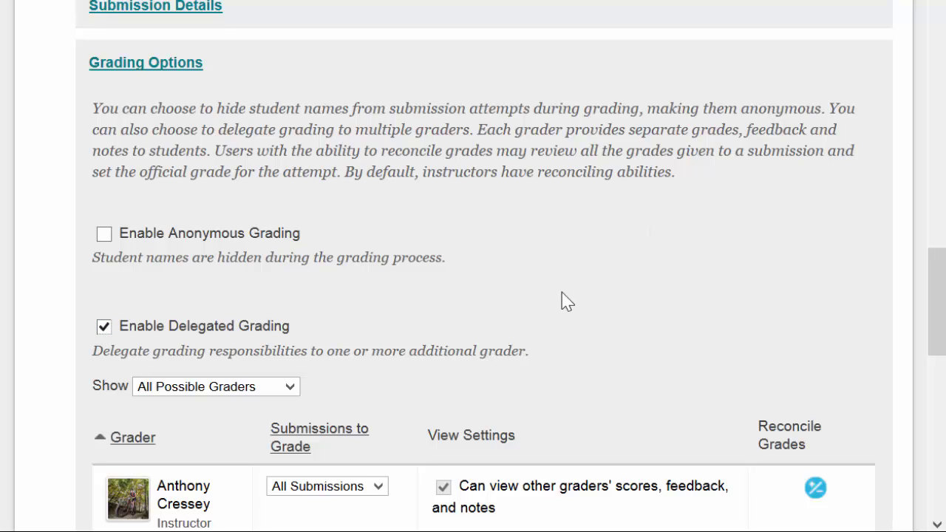
click(104, 329)
scroll(230, 310, down, 1)
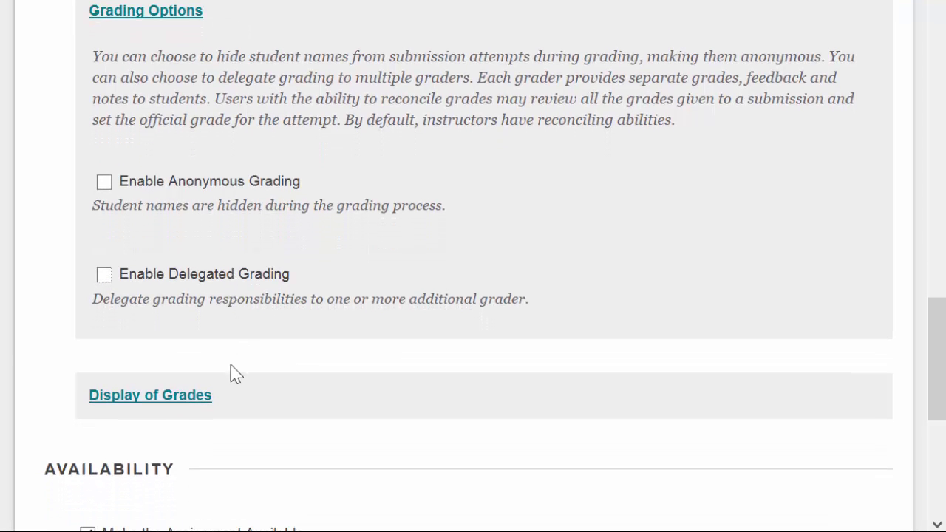
click(235, 12)
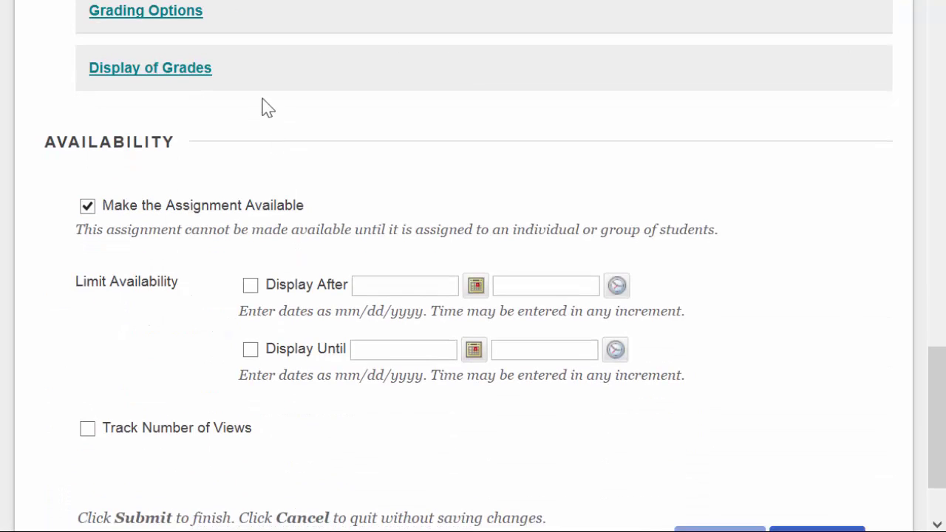
click(260, 83)
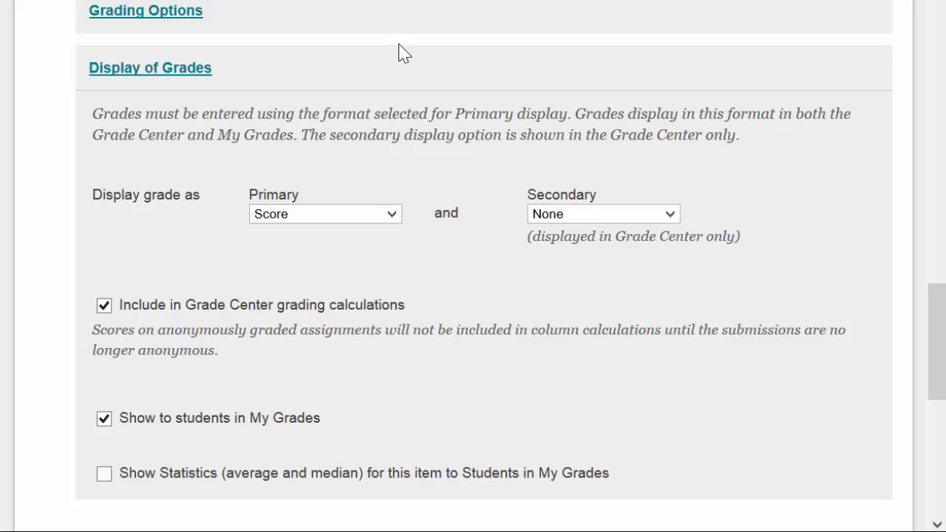
click(391, 214)
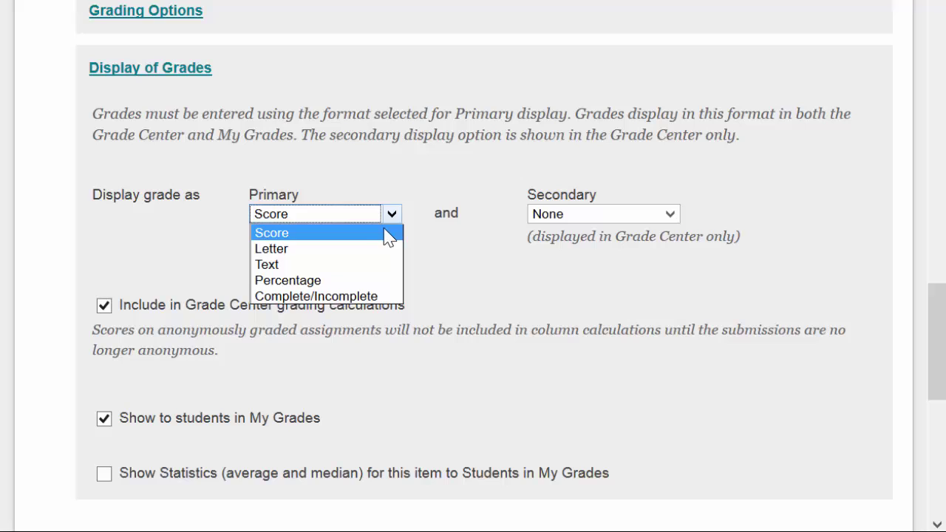
click(497, 282)
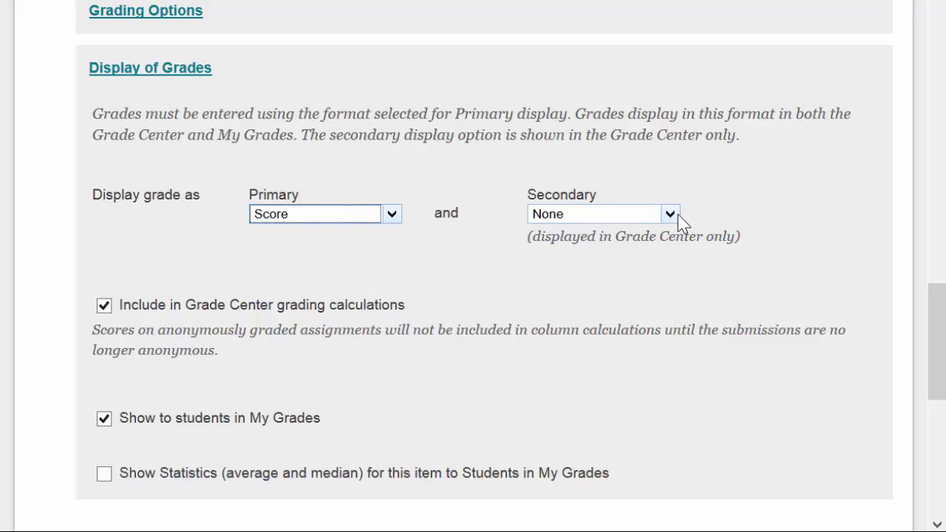
click(394, 214)
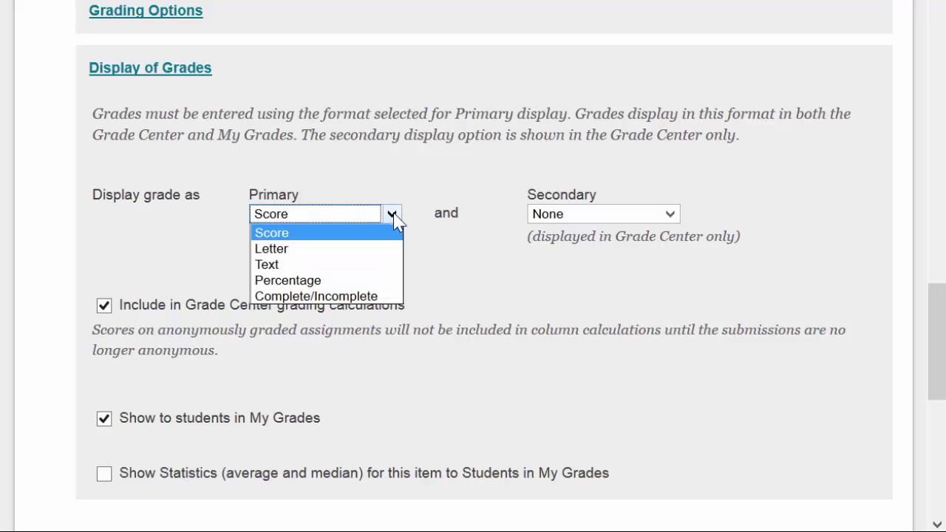
click(373, 280)
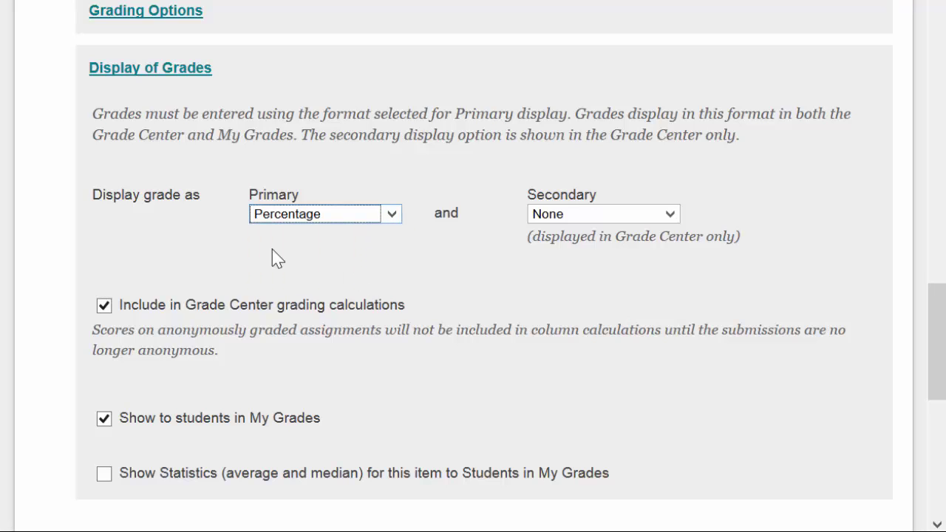
click(638, 214)
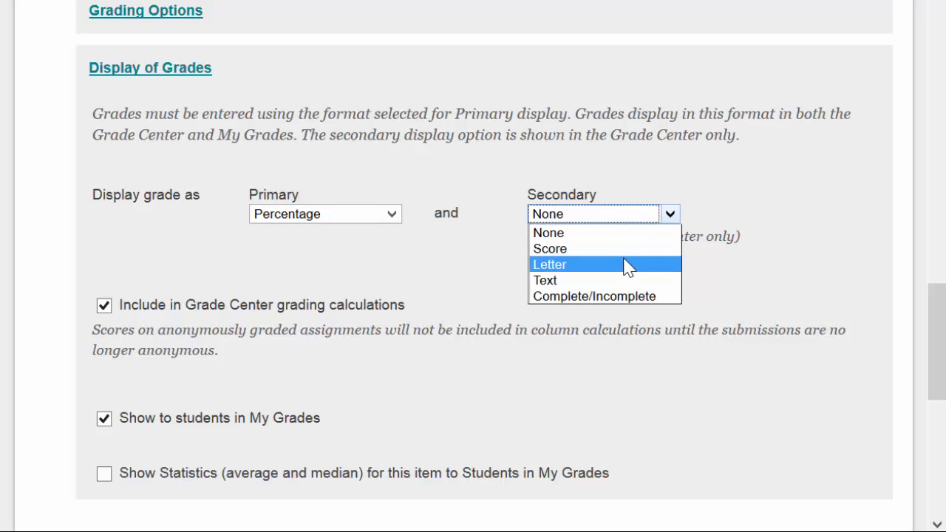
click(628, 266)
click(627, 216)
click(625, 249)
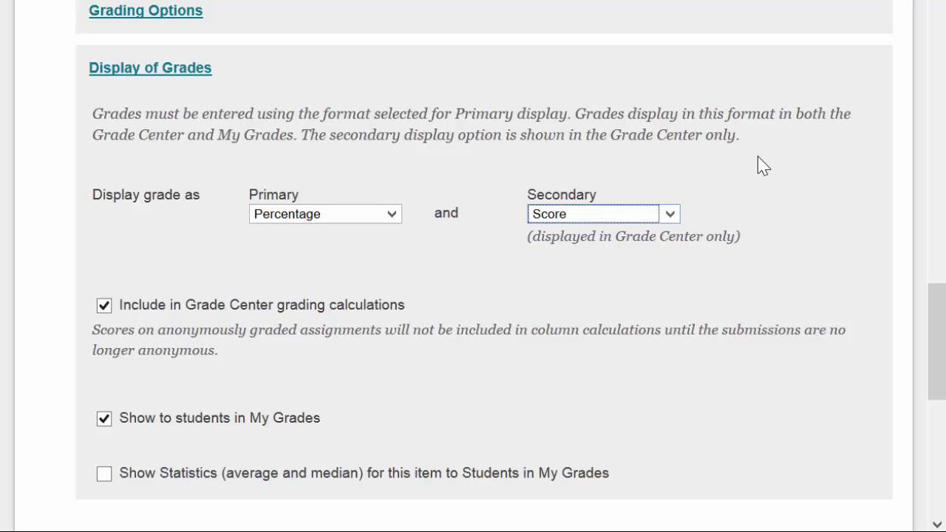
click(671, 214)
click(654, 232)
click(523, 340)
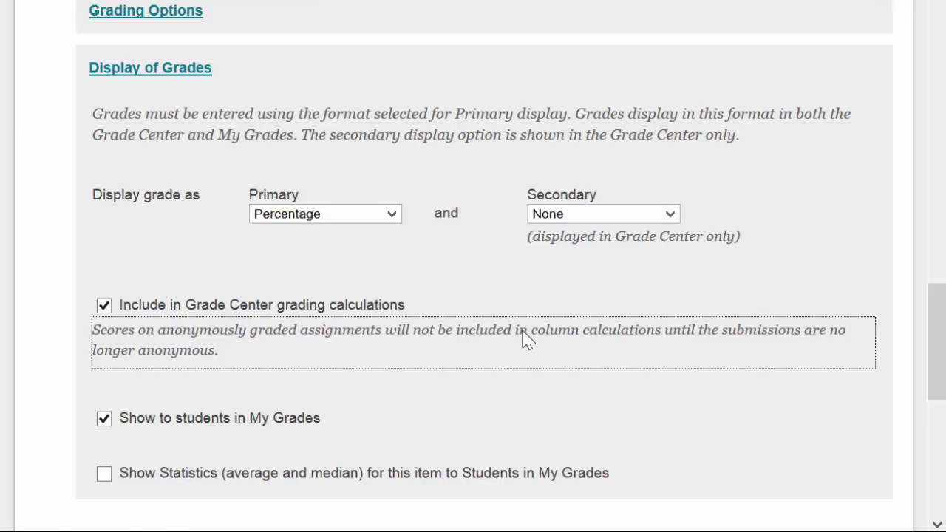
scroll(523, 340, down, 1)
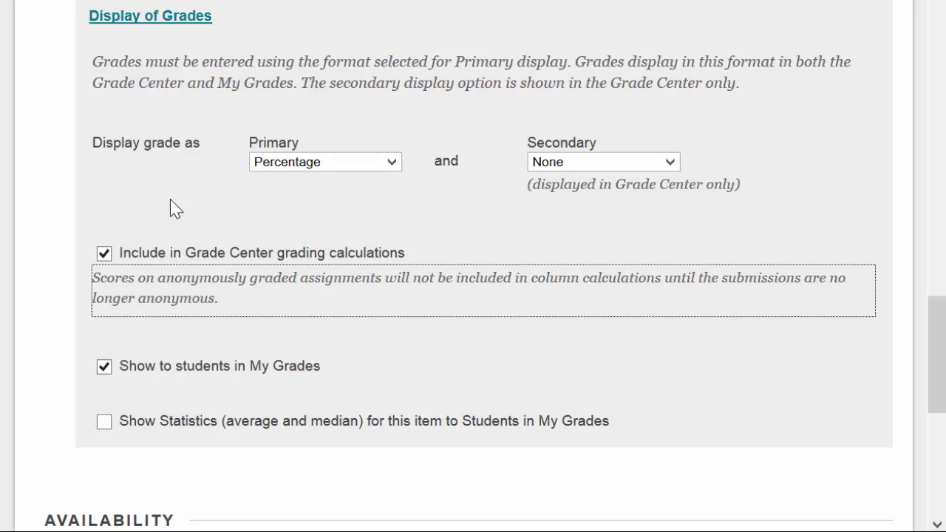
click(106, 257)
click(105, 254)
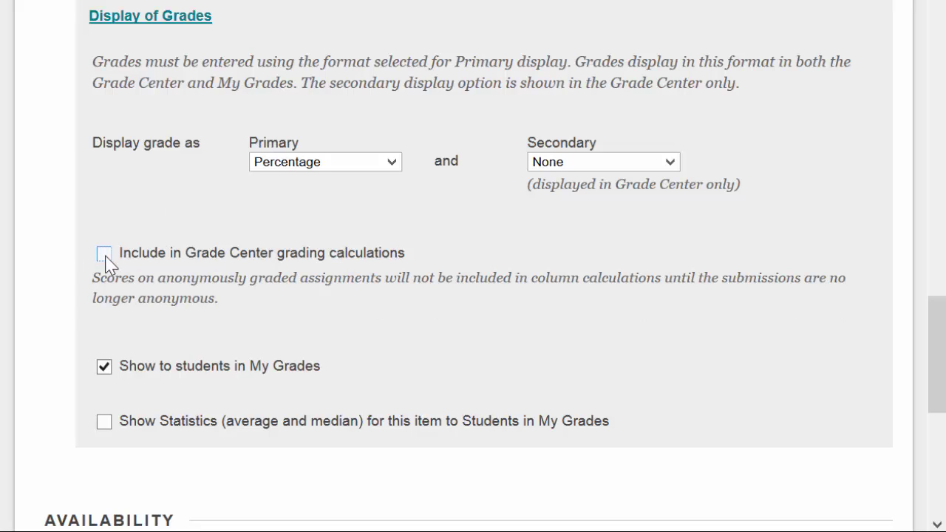
click(105, 256)
click(95, 431)
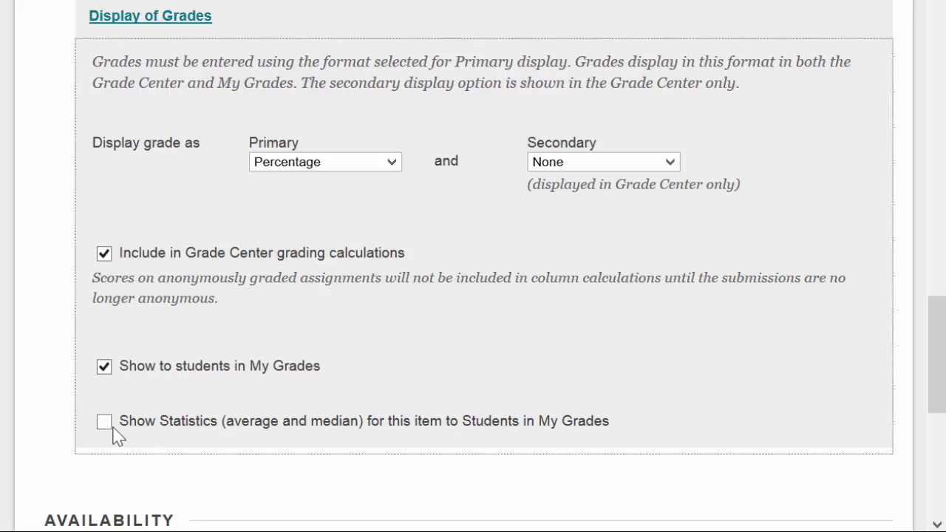
click(111, 419)
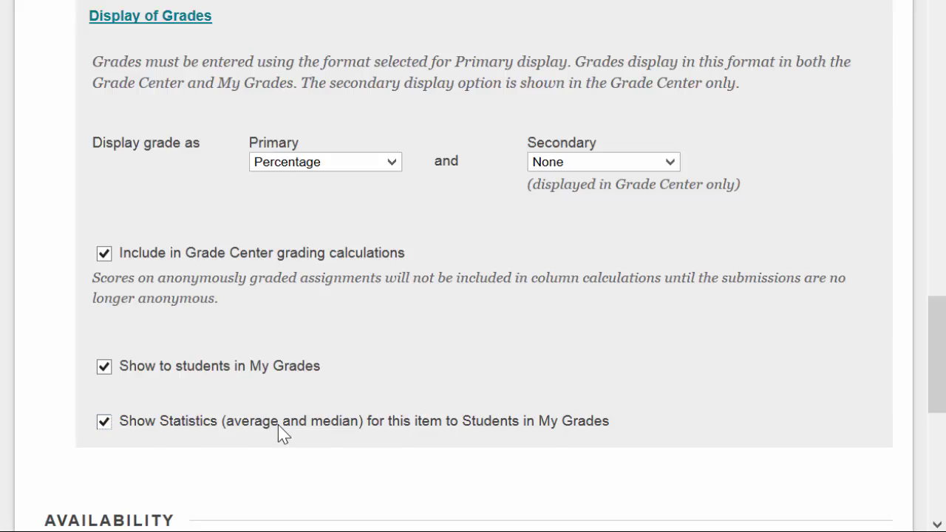
click(101, 428)
scroll(180, 405, down, 2)
scroll(226, 379, up, 3)
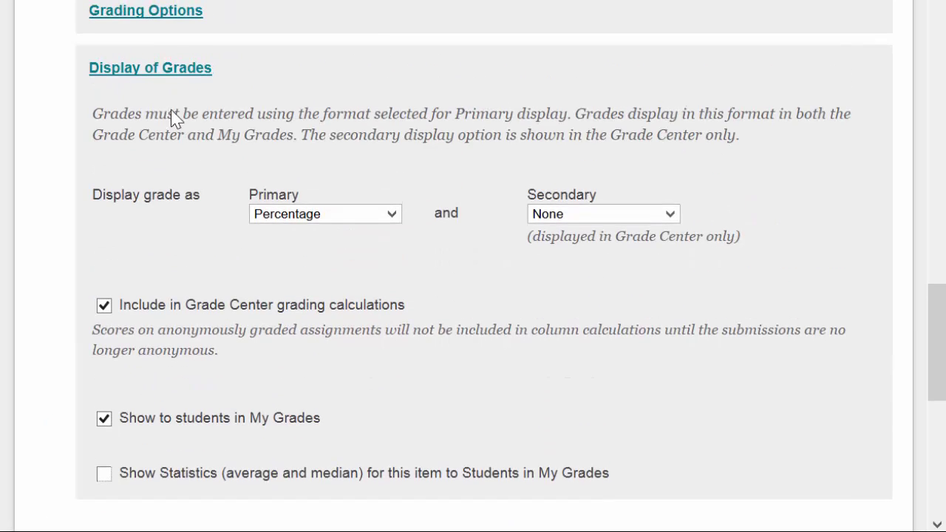
Step: Collapse Display of Grades and leave Display After, Display Until and Track Number of Views unchecked
click(253, 74)
scroll(325, 271, down, 2)
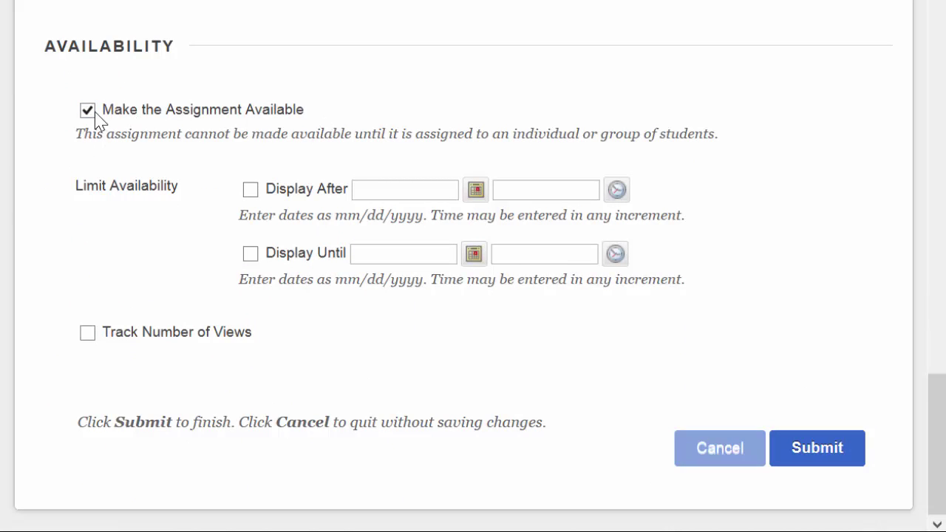
click(250, 190)
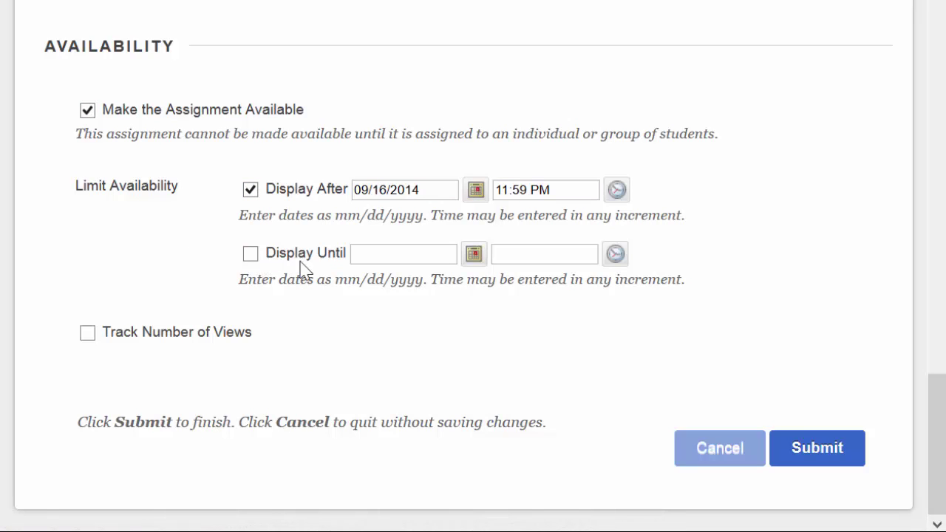
click(255, 258)
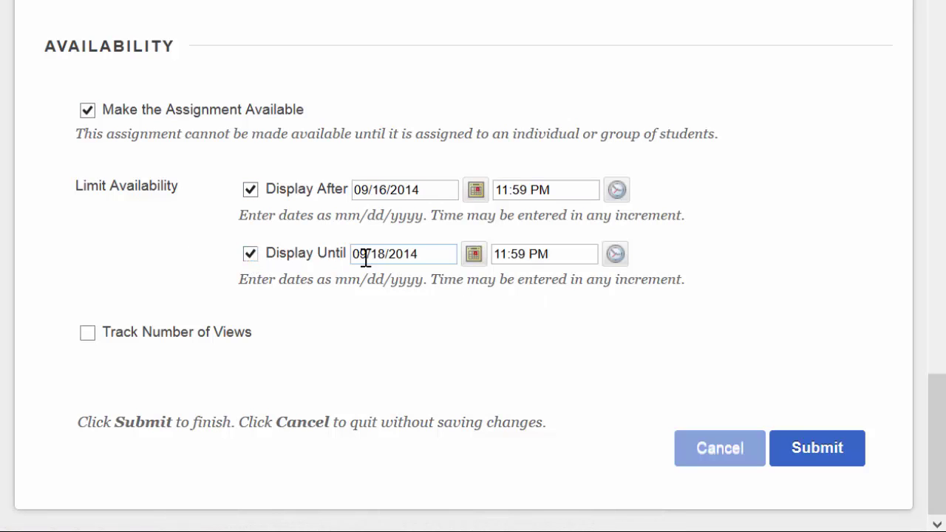
click(88, 336)
click(87, 333)
click(250, 190)
click(250, 254)
Step: Save the Week 2 Reflection assignment and review its upload preview: due September 16, 2014, 10 points
click(838, 457)
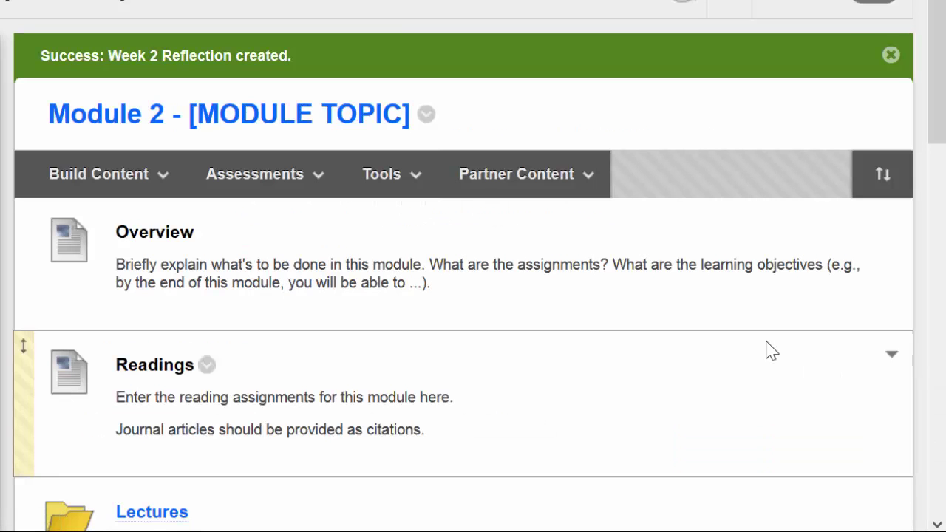
scroll(765, 347, down, 7)
scroll(766, 347, down, 10)
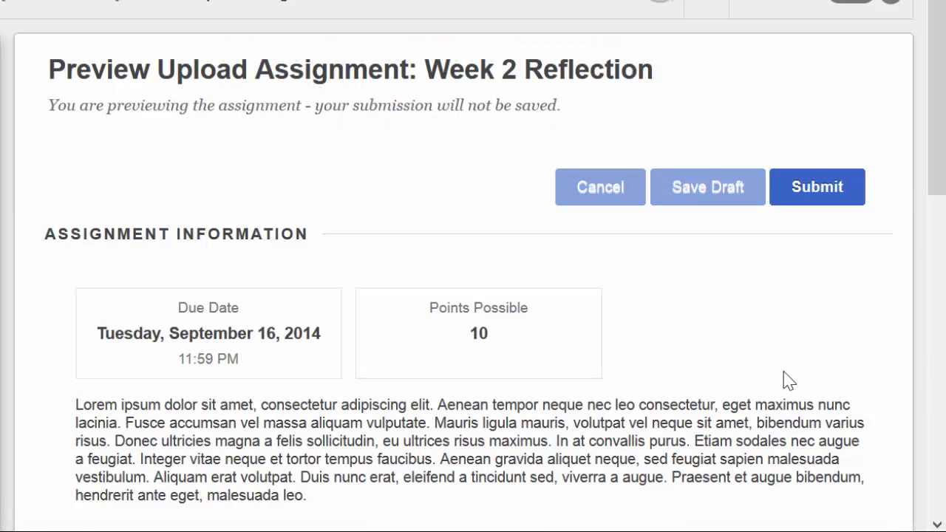
scroll(778, 348, down, 1)
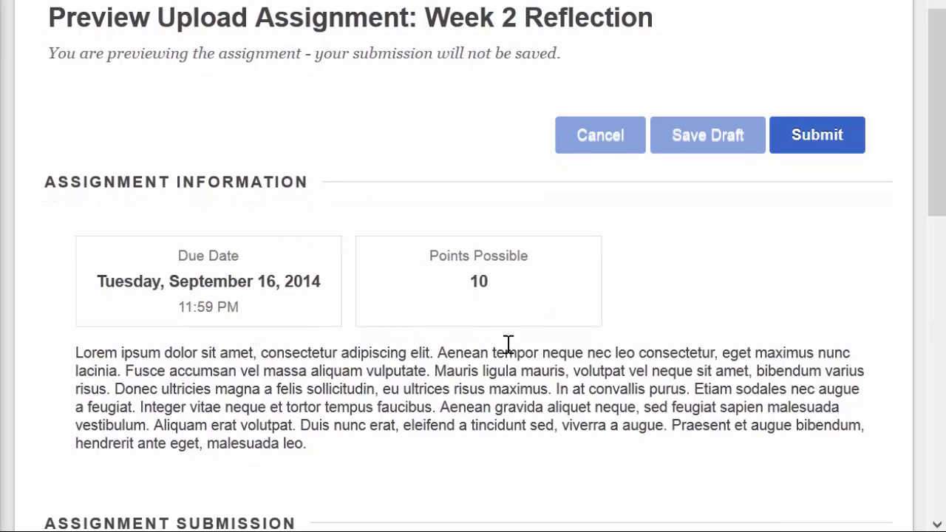
scroll(656, 283, down, 2)
scroll(618, 291, down, 1)
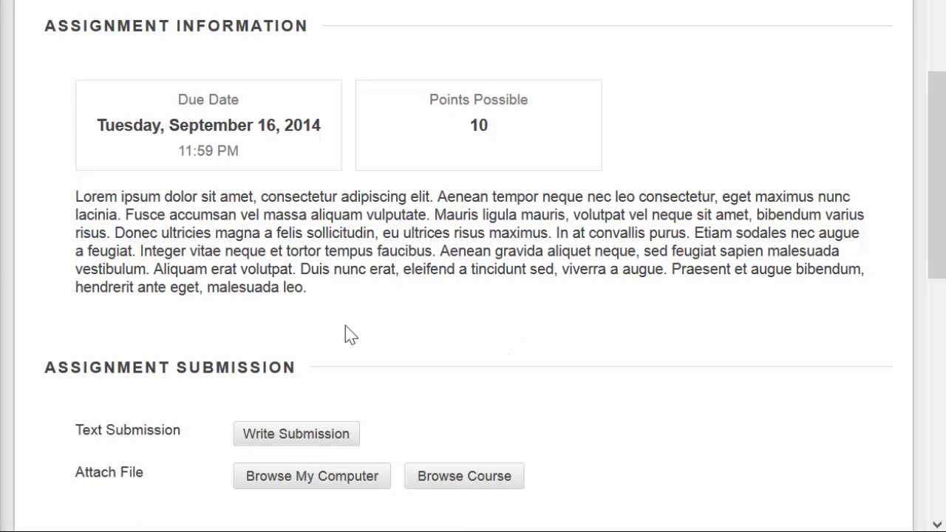
scroll(663, 316, down, 3)
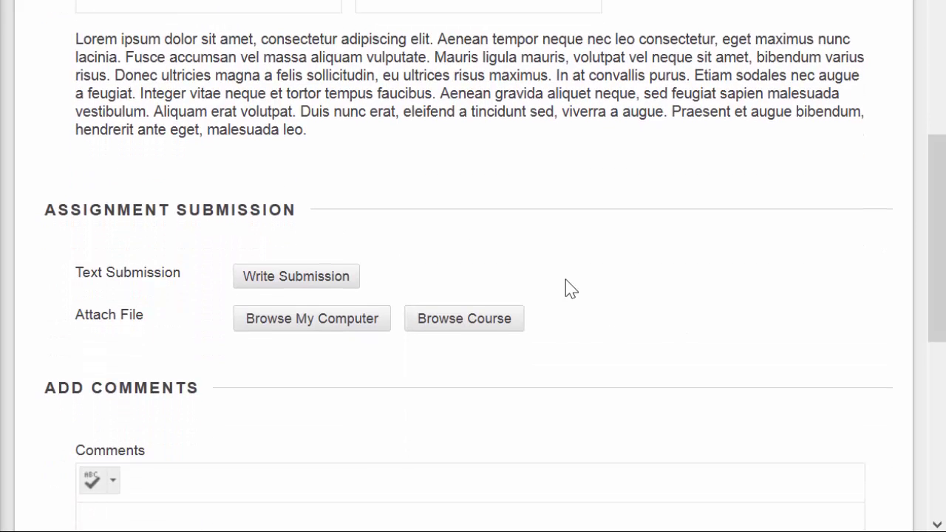
scroll(566, 287, down, 2)
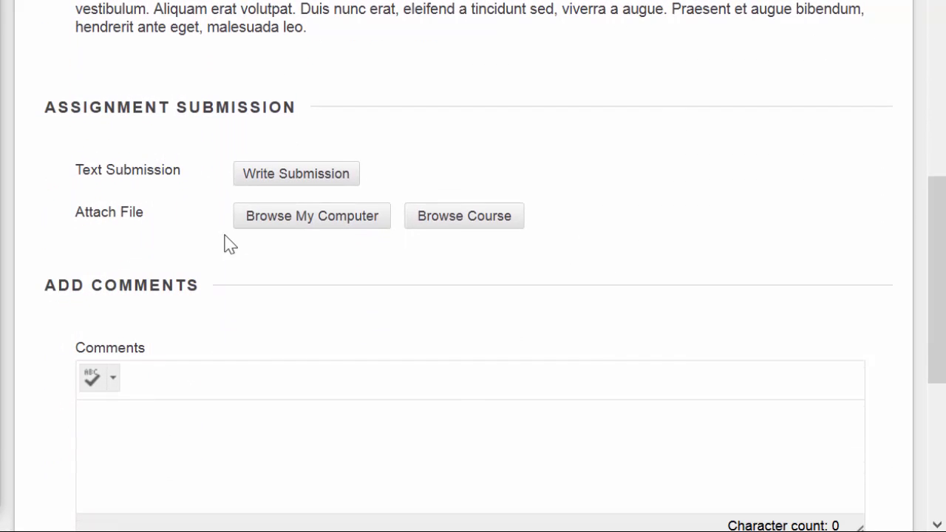
click(298, 178)
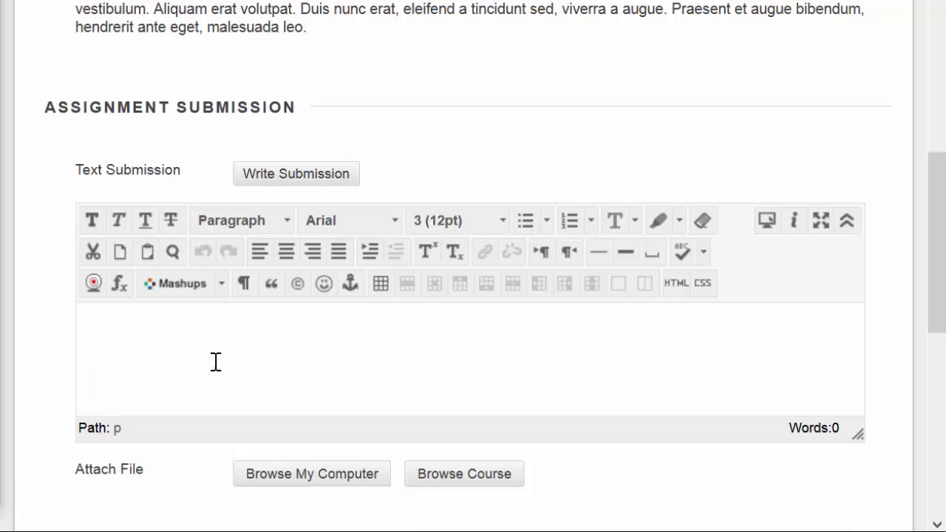
click(288, 187)
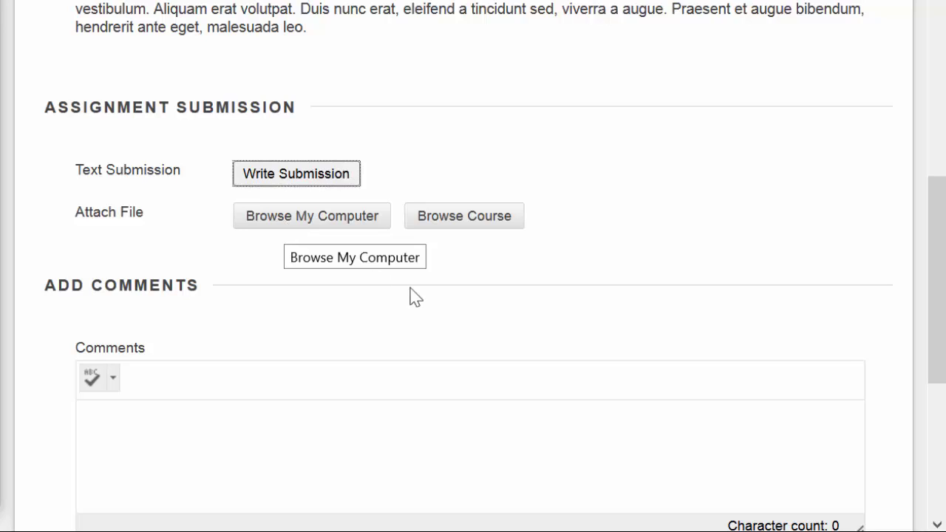
click(627, 244)
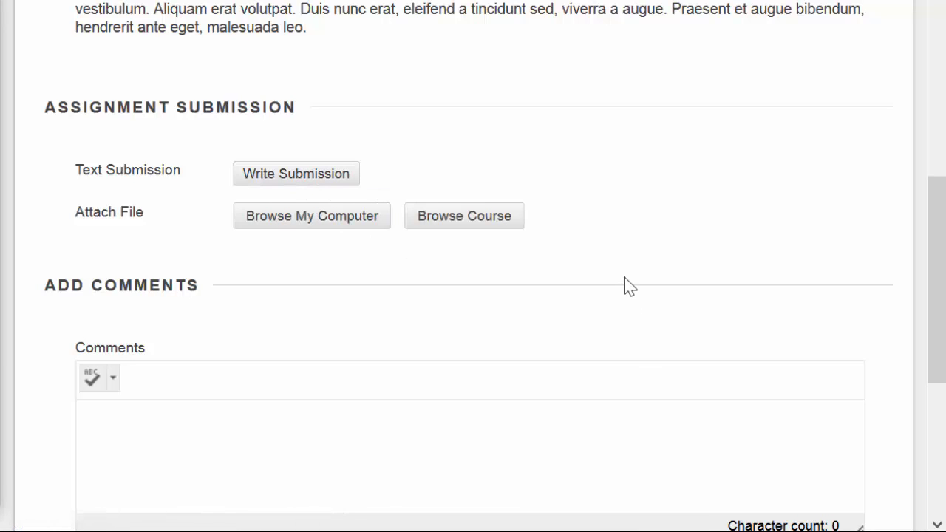
scroll(625, 287, up, 2)
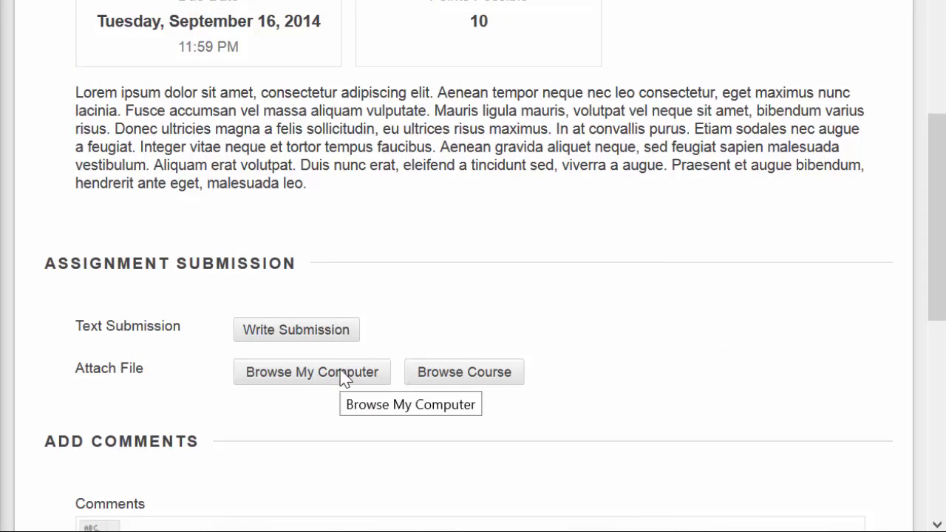
click(354, 334)
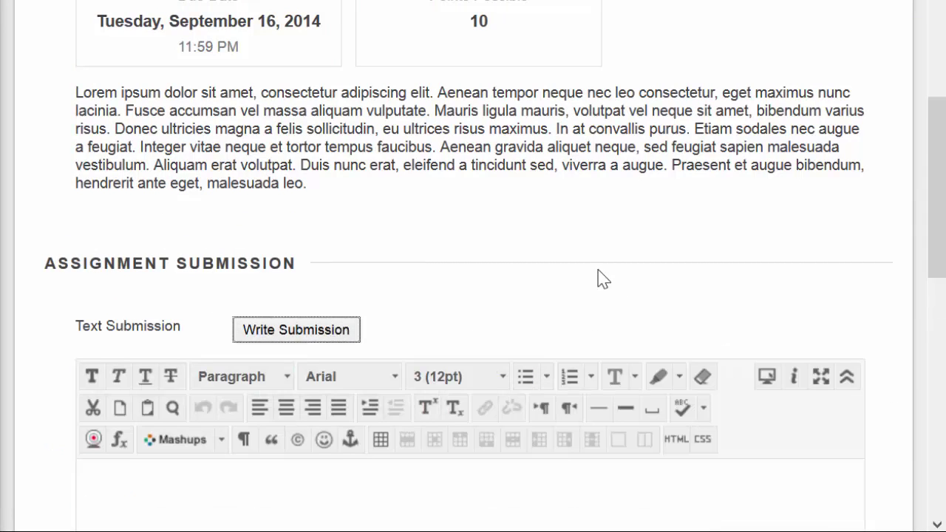
scroll(601, 276, down, 3)
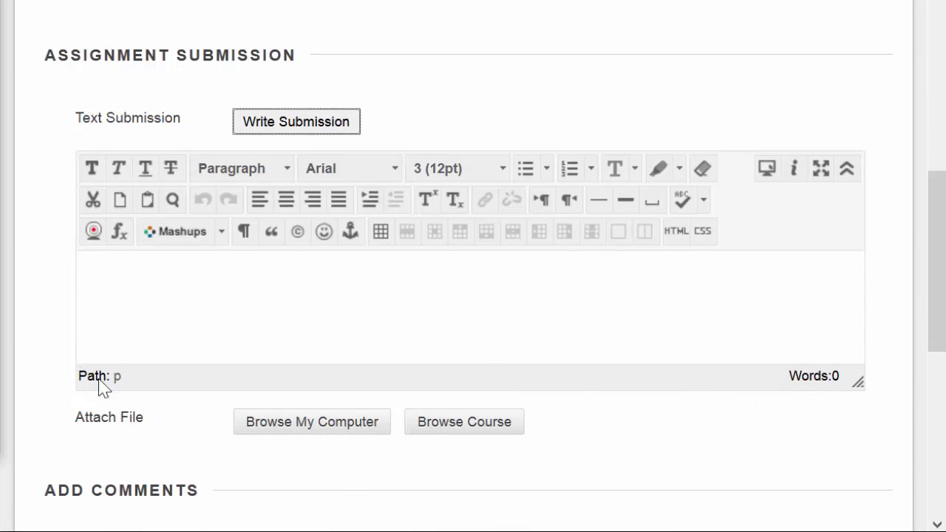
click(290, 130)
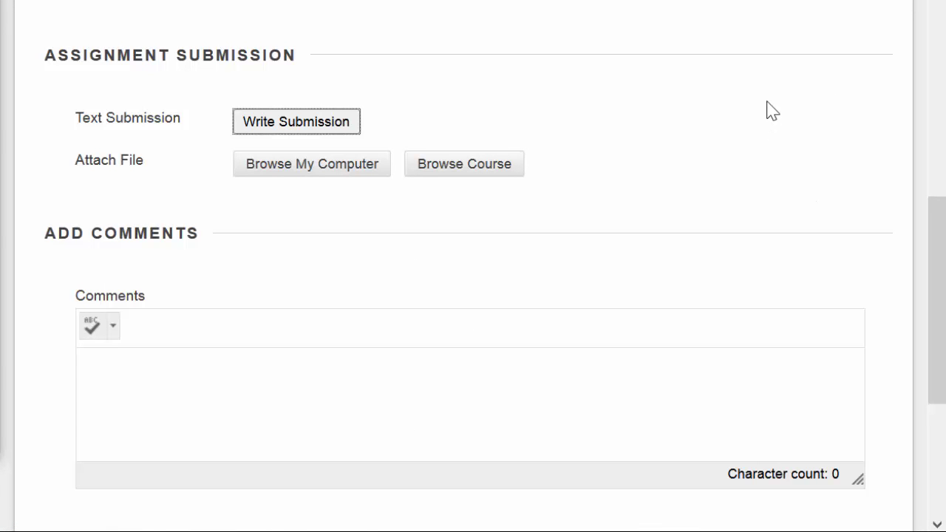
scroll(770, 100, down, 2)
scroll(774, 103, down, 3)
scroll(679, 95, up, 1)
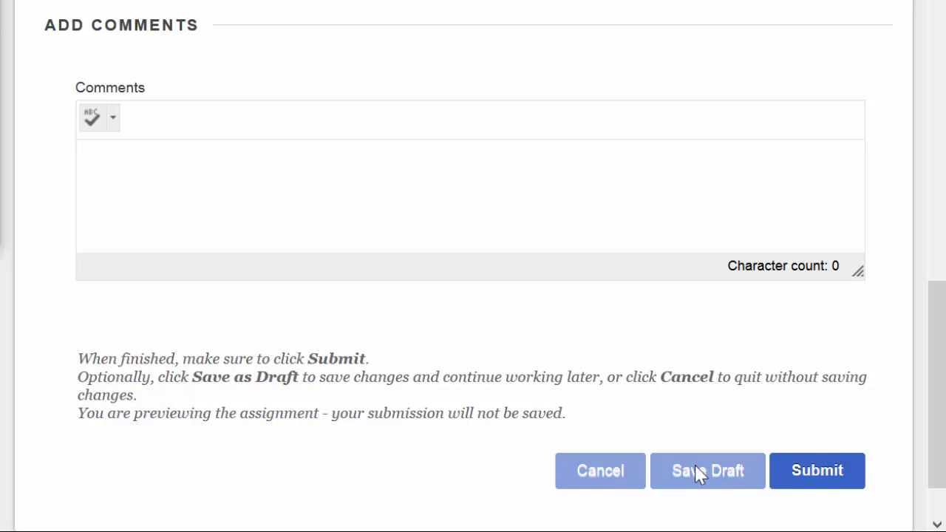
Step: Cancel out of the Week 2 Reflection preview without submitting anything
click(602, 471)
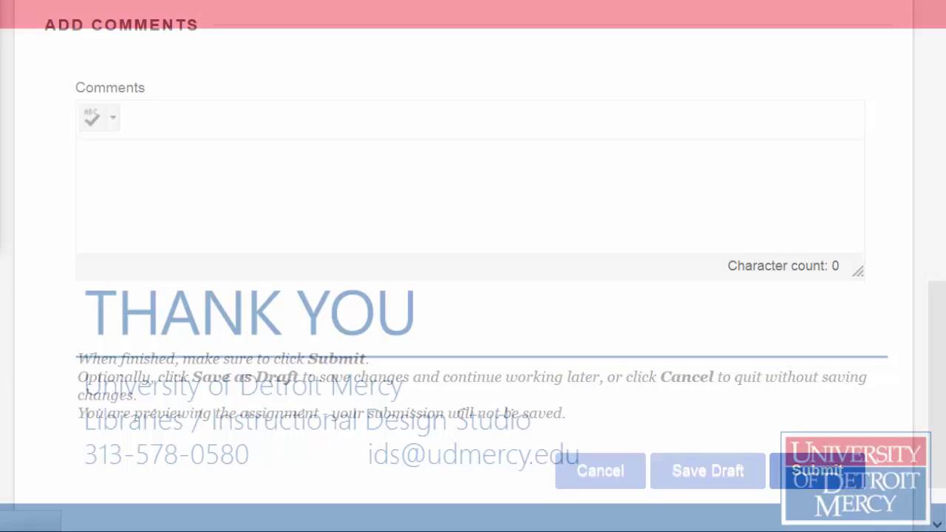